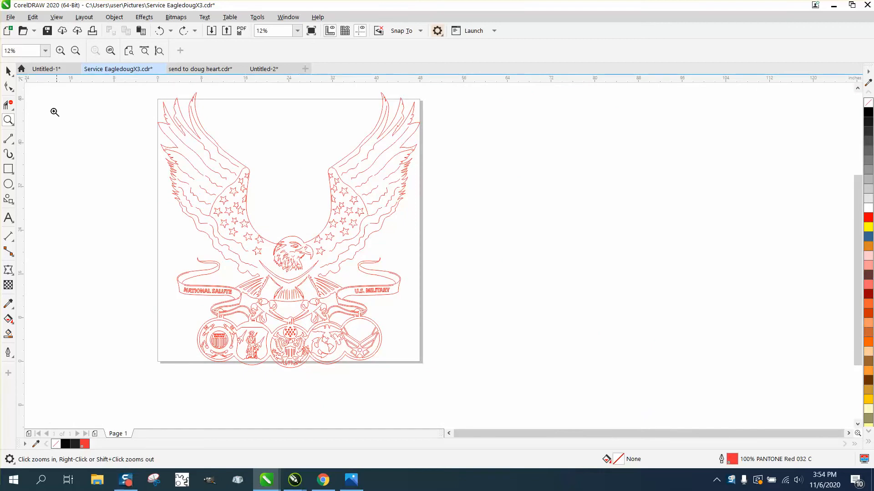
Step: Select the entire eagle artwork on the page and group its objects
left_click(8, 70)
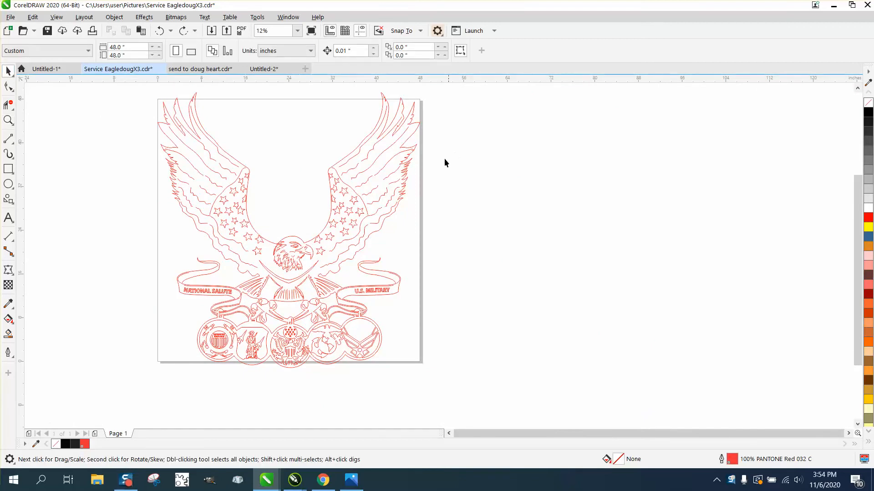
left_click(401, 170)
scroll(398, 169, "down", 2)
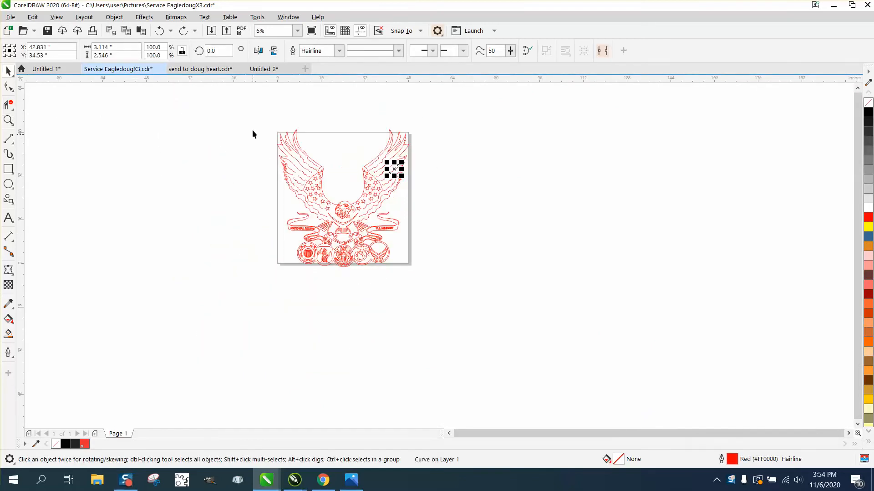
left_click_drag(254, 124, 545, 323)
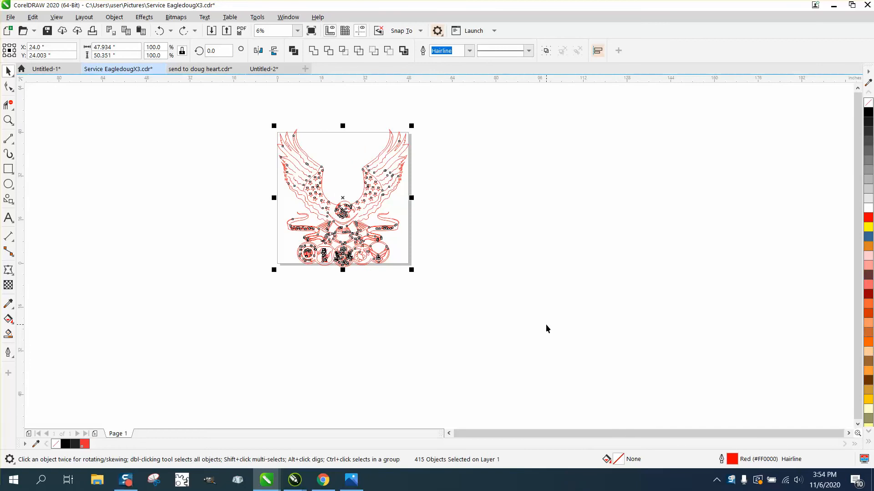
key("ctrl+g")
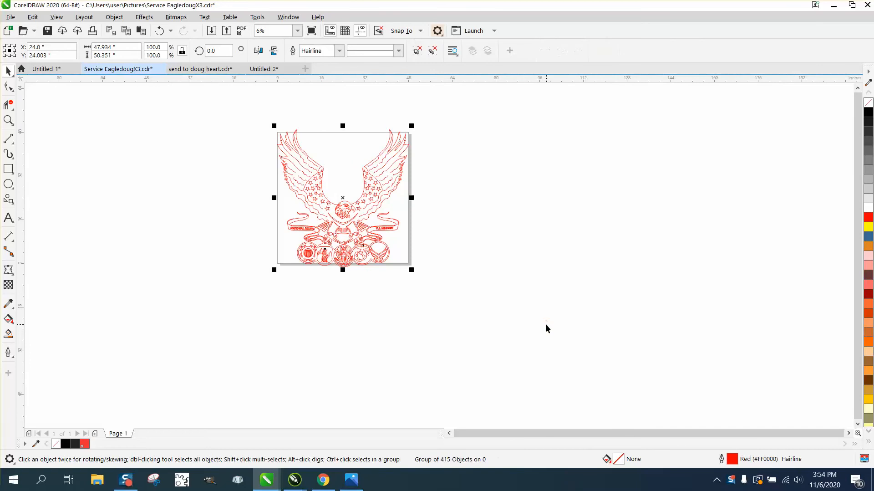
Step: Try rotating the grouped eagle artwork to 270 degrees and undo the rotation
double_click(219, 52)
type("2780")
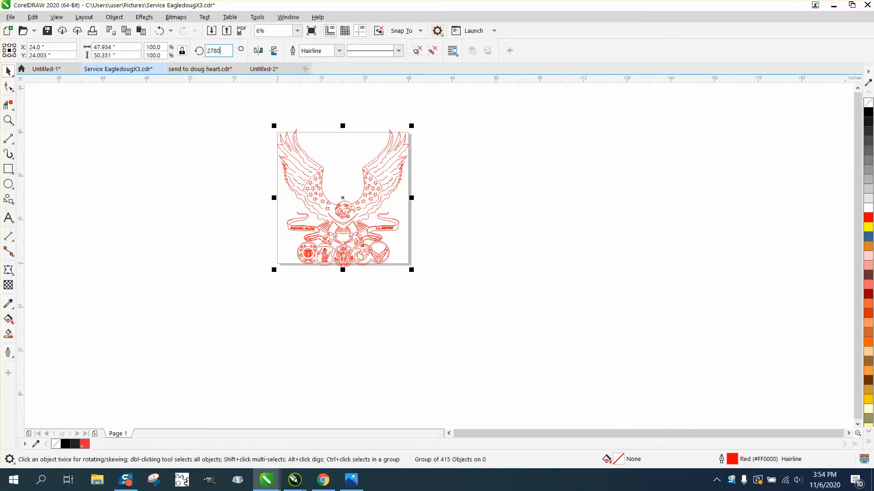
key("Escape")
type("7")
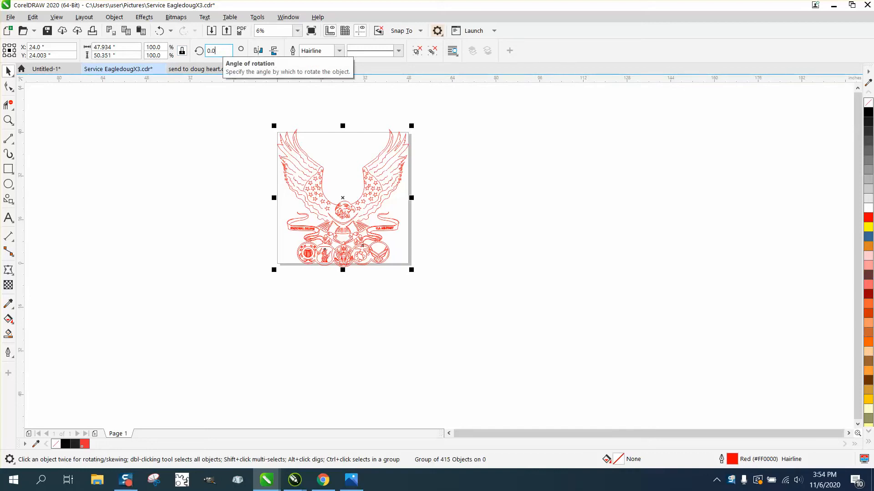
double_click(227, 51)
type("2")
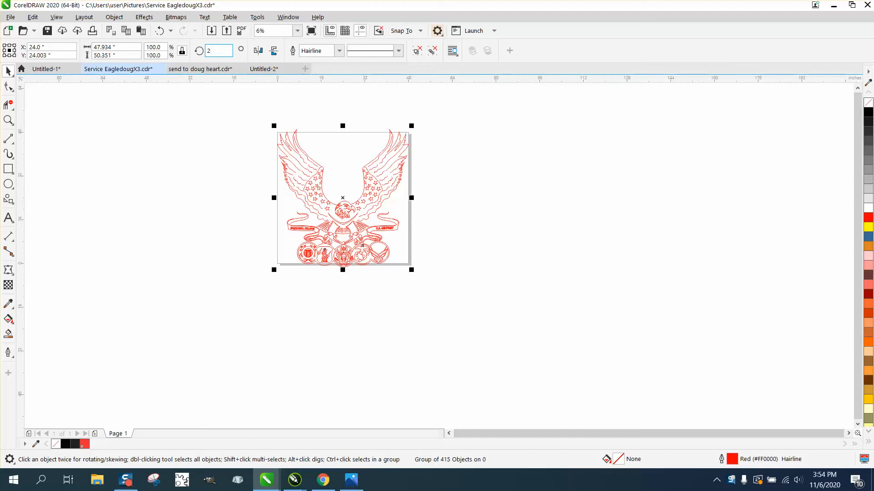
type("70")
key("Return")
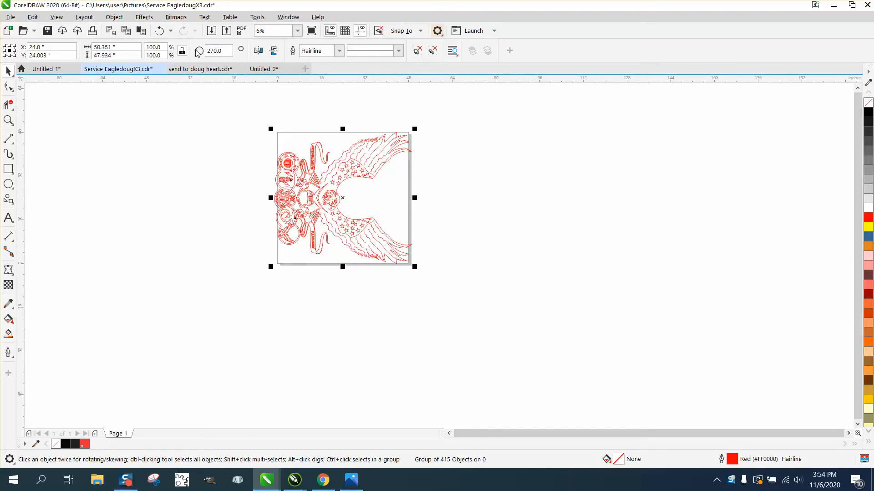
left_click(160, 31)
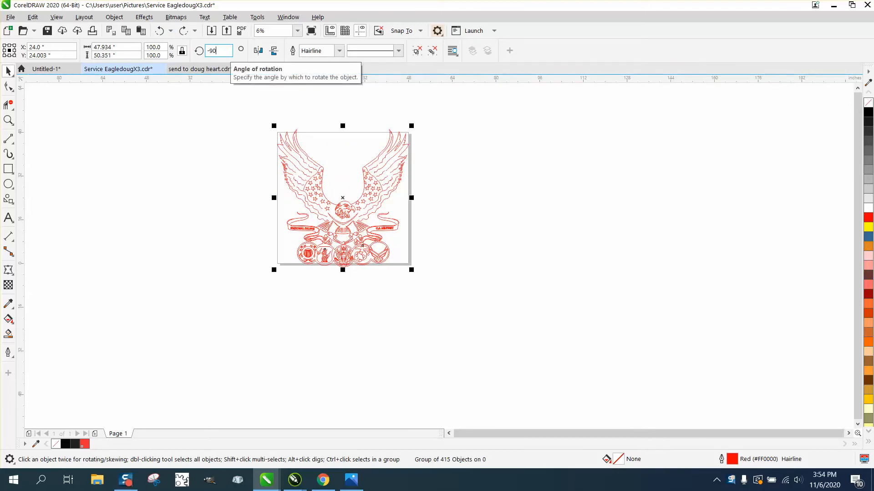
Step: Try rotating the grouped eagle artwork by -90 degrees and undo that rotation as well
key("Return")
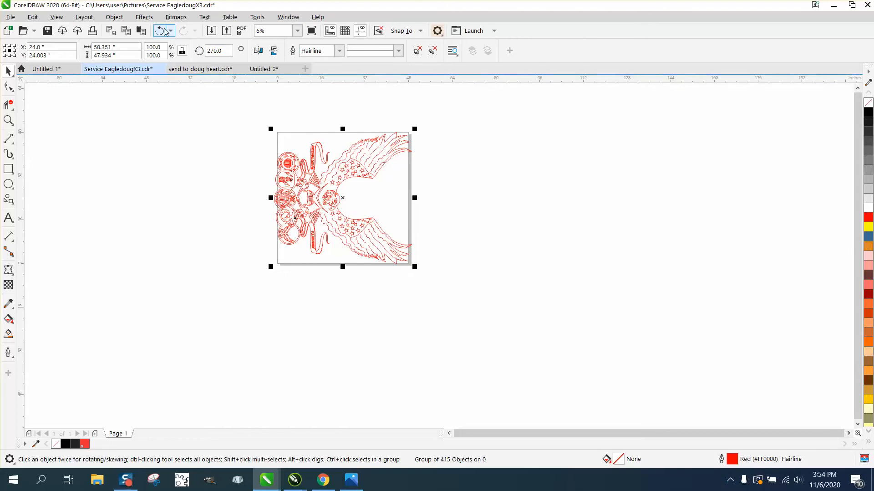
left_click(159, 31)
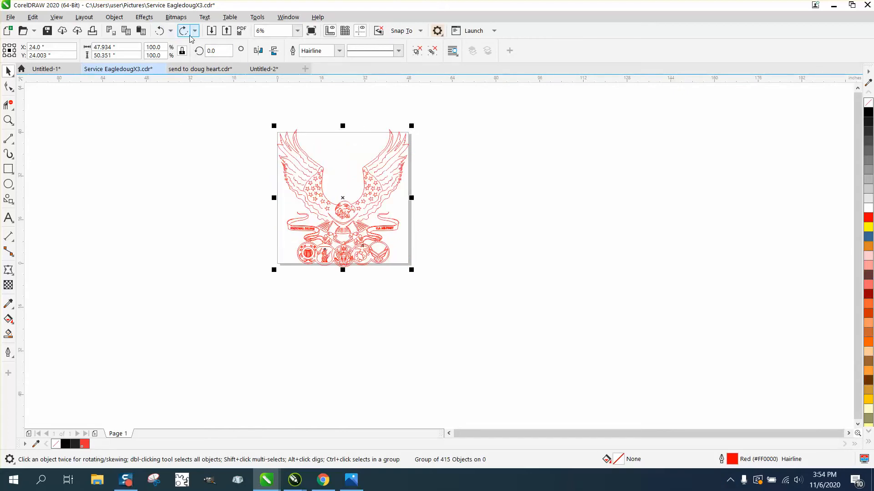
Step: Rotate the grouped eagle artwork 90 degrees and mirror it horizontally
left_click(220, 50)
type("90")
key("Return")
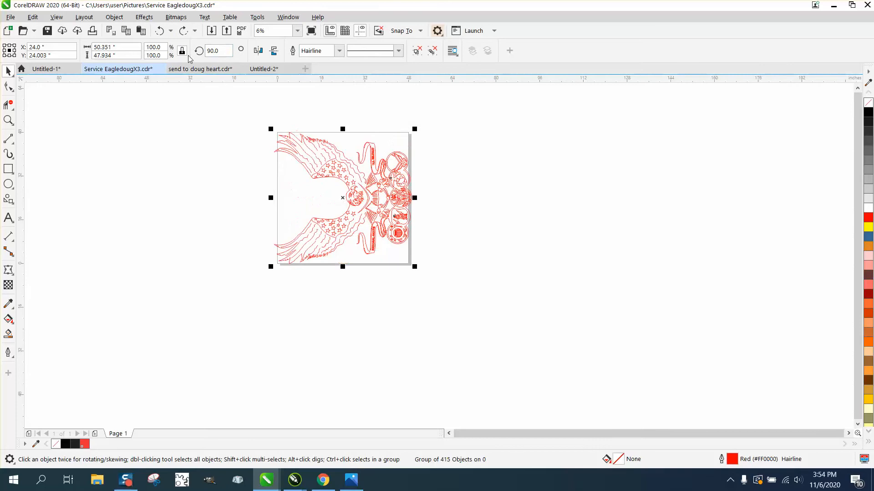
left_click(258, 51)
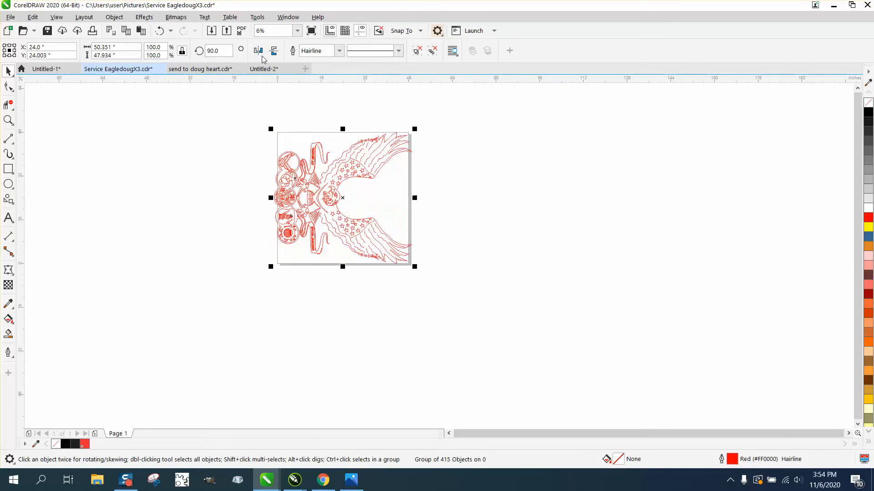
Step: Inspect the U.S. MILITARY ribbon lettering on the mirrored artwork, and undo the mirroring and the 90-degree rotation
left_click(8, 120)
left_click_drag(298, 146, 338, 171)
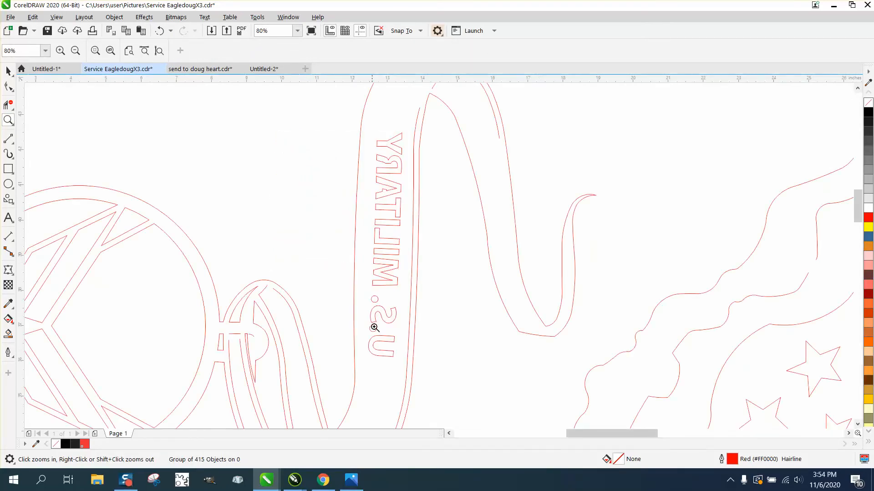
scroll(360, 287, "down", 4)
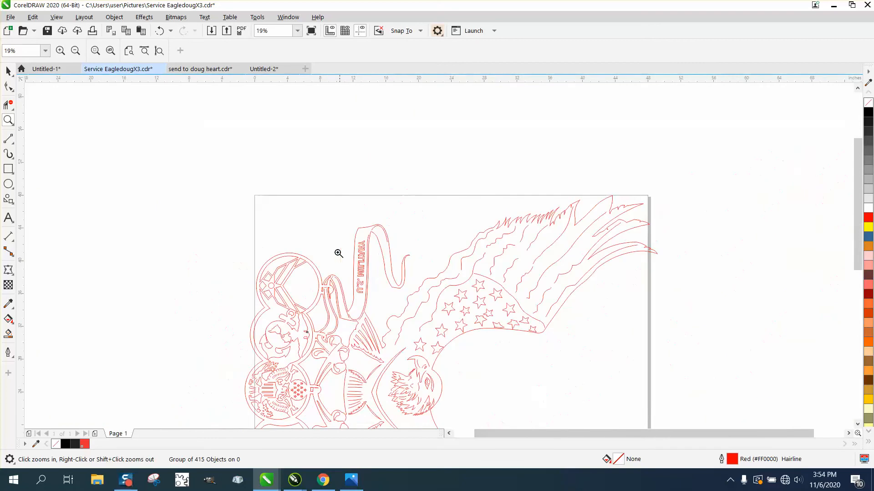
left_click(159, 31)
left_click(160, 51)
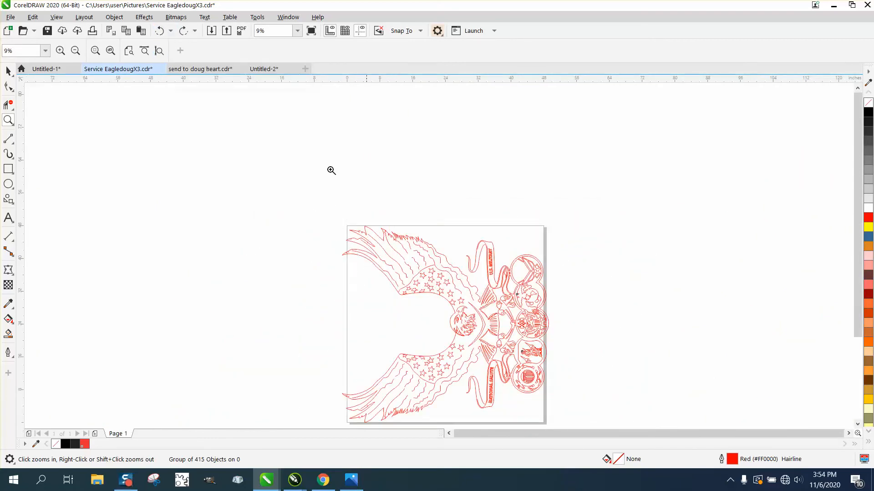
left_click(161, 32)
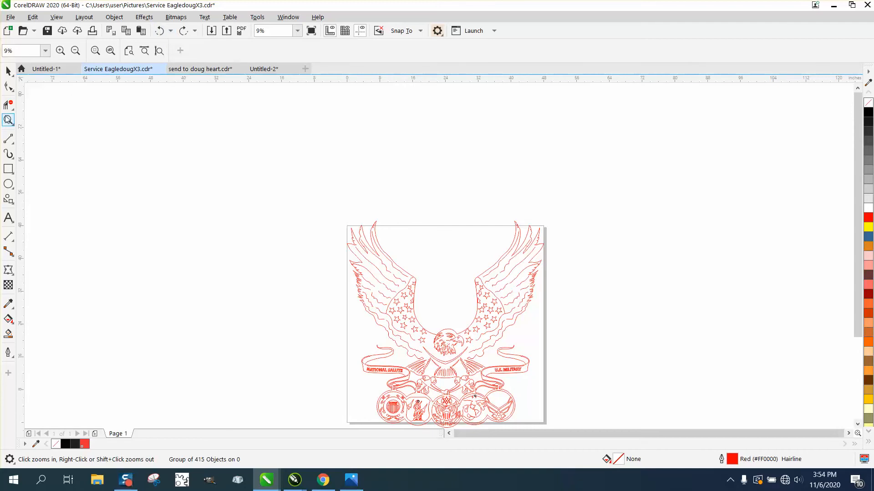
Step: Examine the whole upright eagle artwork and the outlines of the rightmost medallion
scroll(367, 184, "down", 2)
left_click_drag(329, 181, 491, 301)
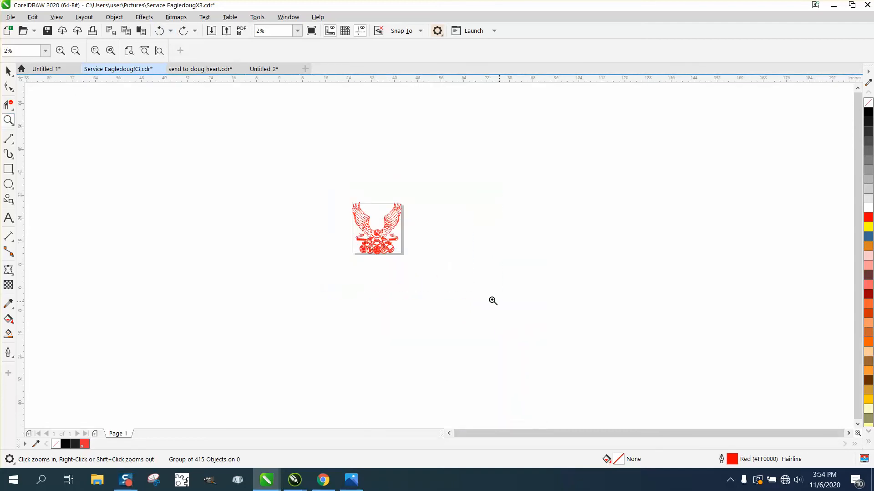
left_click(9, 71)
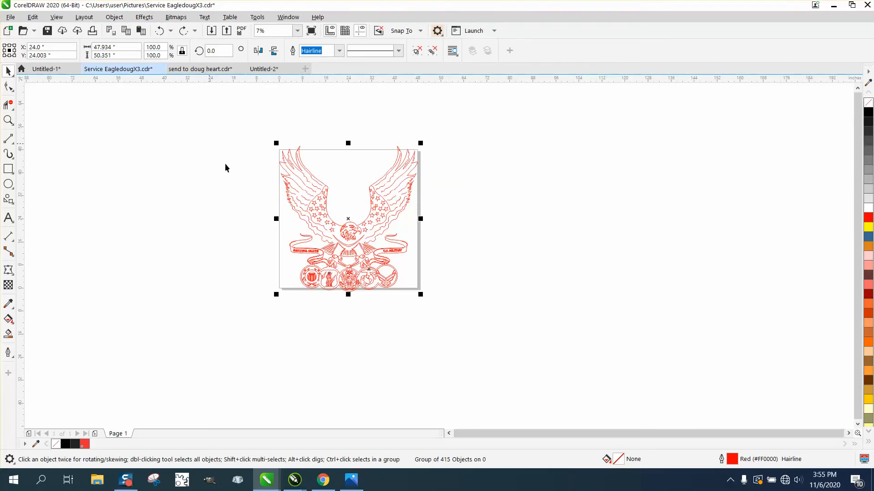
left_click(8, 120)
left_click_drag(271, 125, 473, 309)
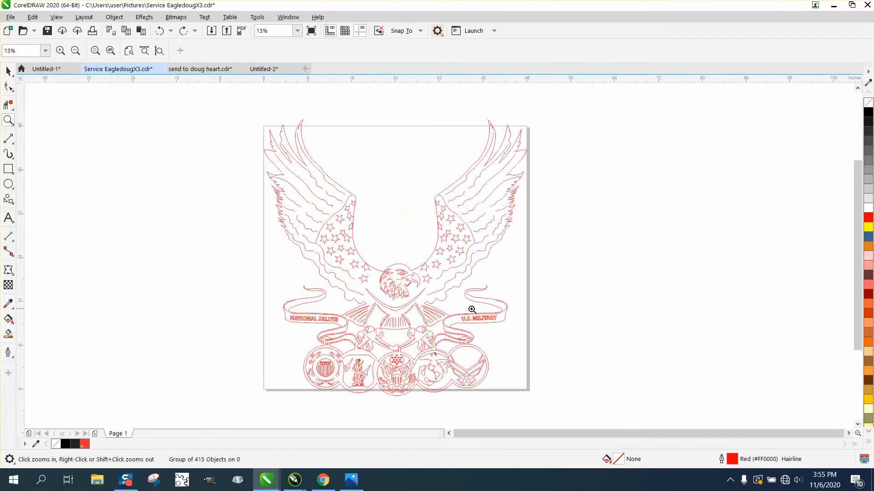
left_click(8, 70)
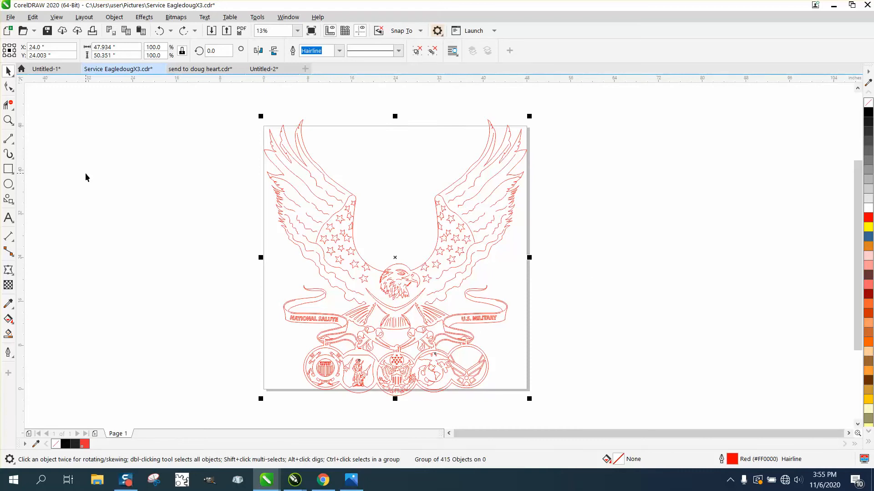
left_click(9, 120)
left_click_drag(446, 349, 515, 383)
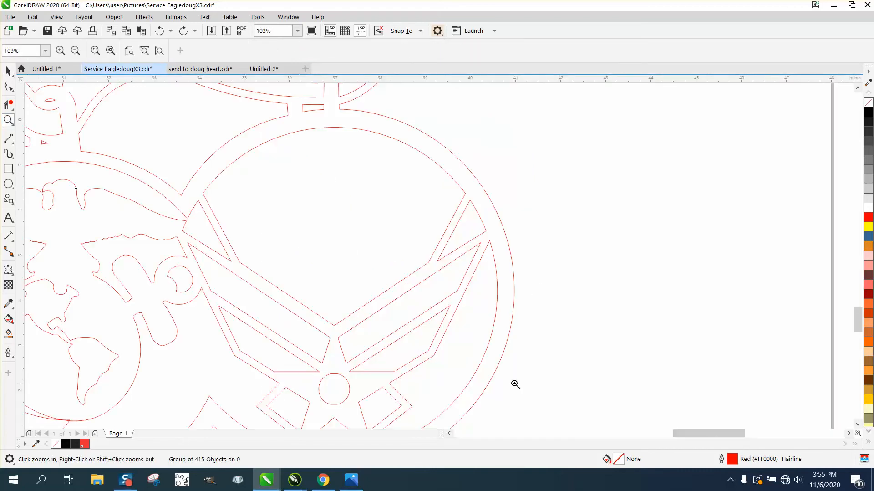
scroll(406, 334, "down", 5)
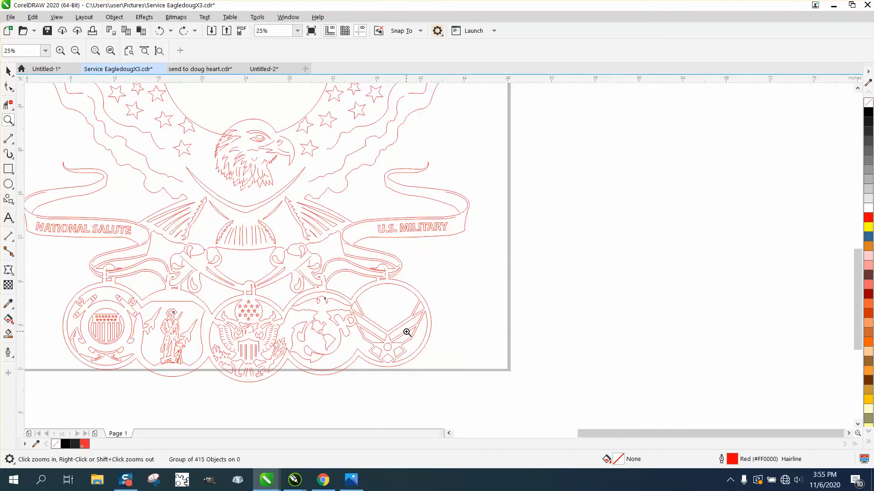
Step: Examine the linework of the eagle's head and the curled end of the U.S. MILITARY ribbon
left_click_drag(305, 204, 409, 272)
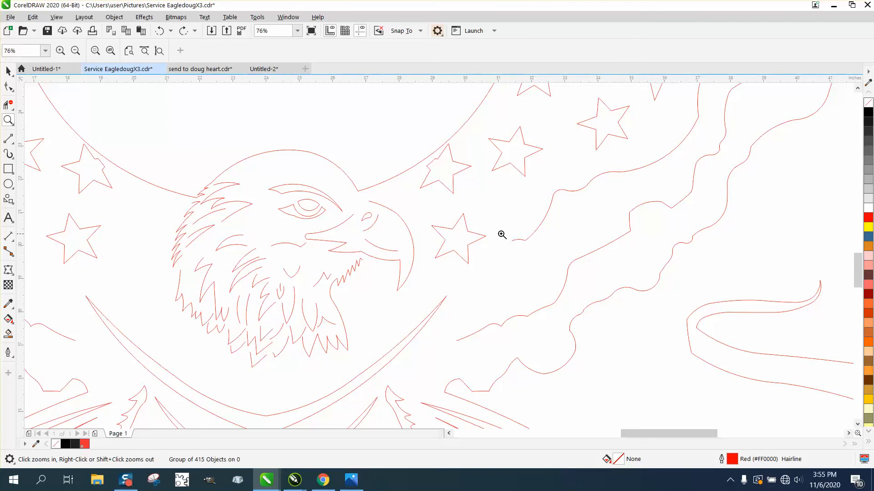
right_click(483, 283)
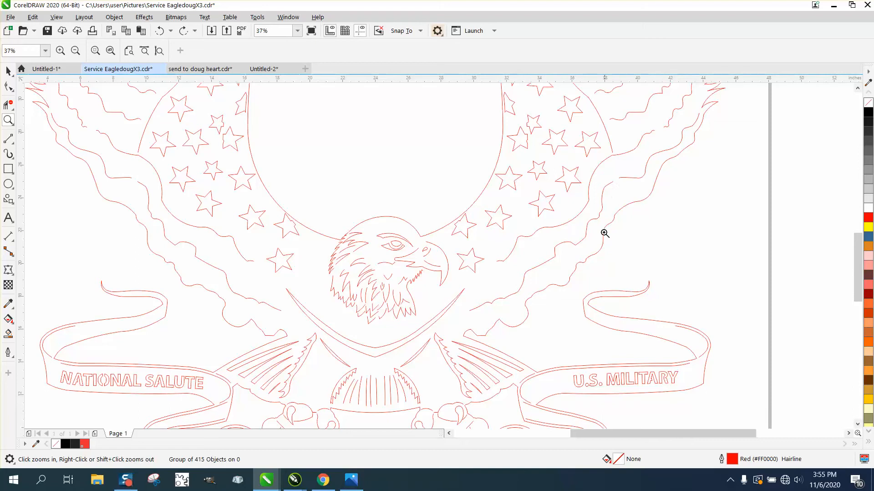
left_click_drag(630, 275, 706, 314)
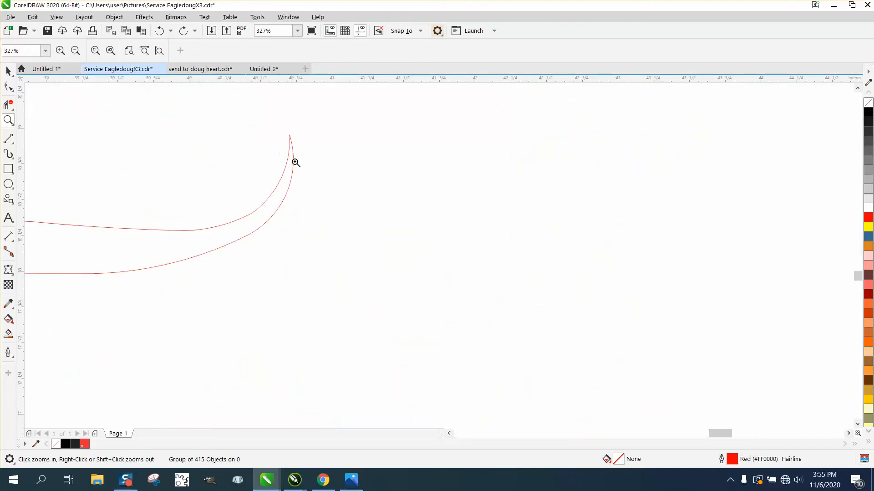
scroll(286, 163, "down", 4)
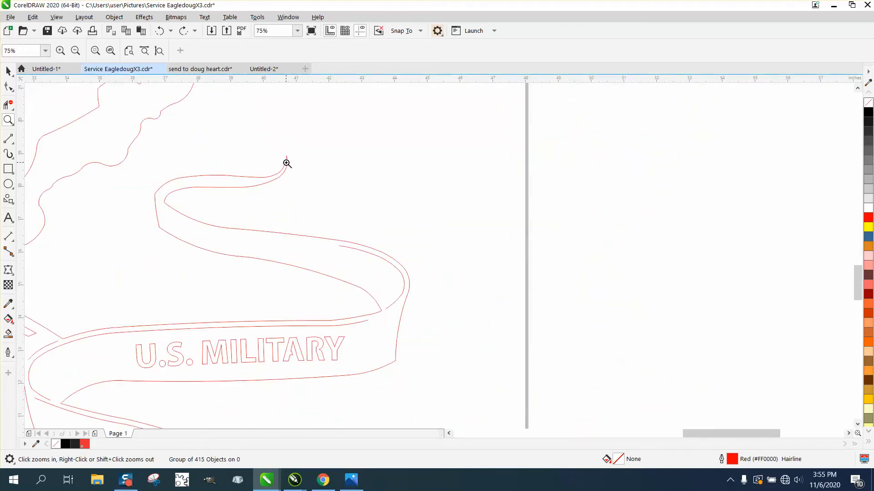
scroll(164, 198, "down", 1)
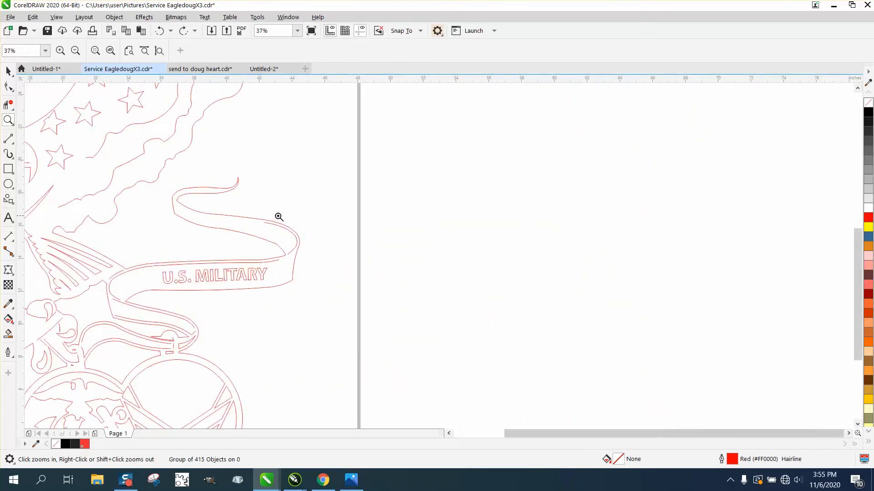
scroll(279, 217, "down", 1)
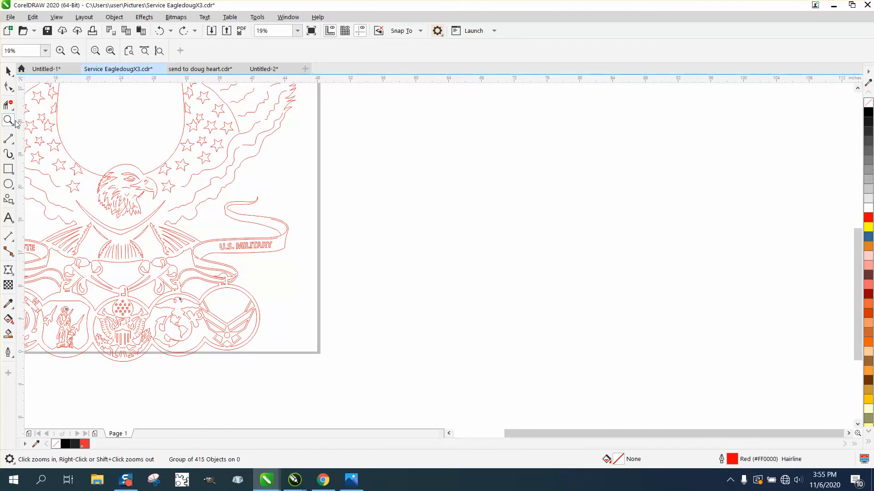
Step: Ungroup all objects in the eagle artwork and combine them into one curve
left_click_drag(212, 230, 359, 289)
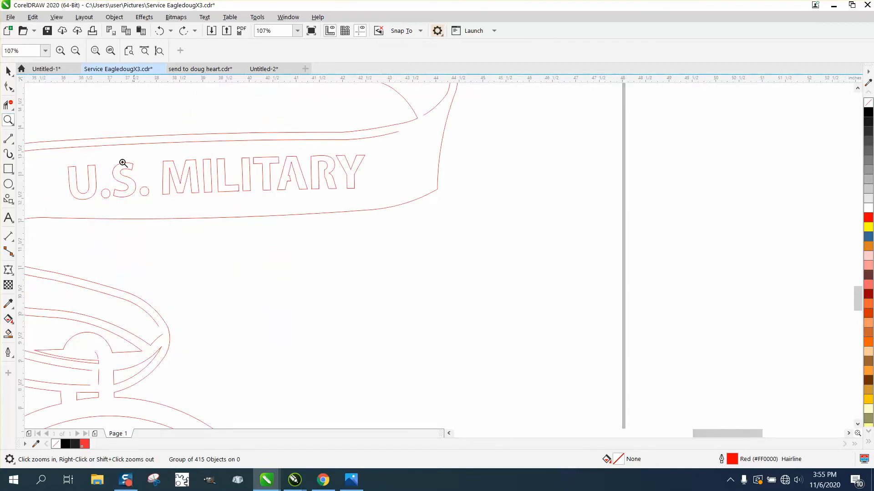
left_click(8, 70)
left_click(333, 253)
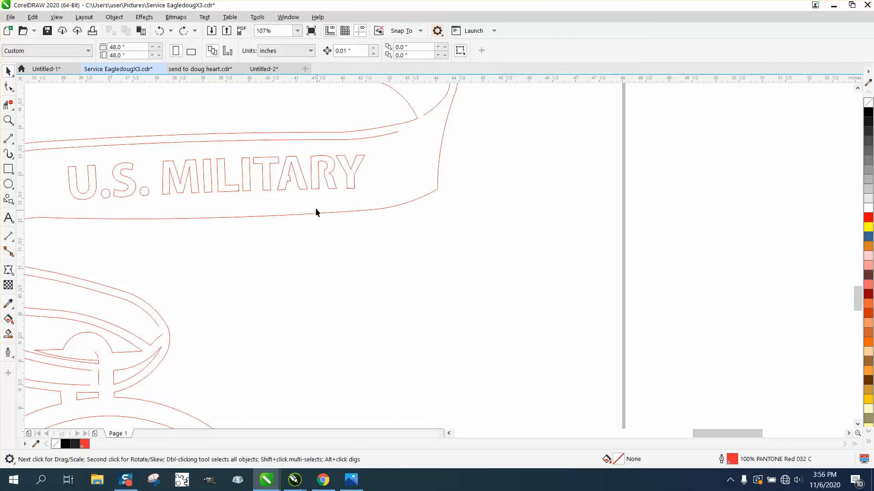
left_click(307, 191)
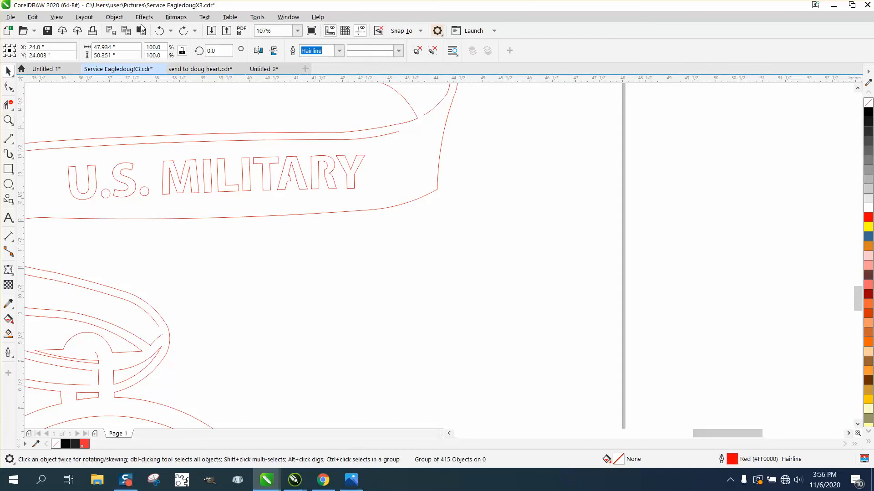
left_click(121, 19)
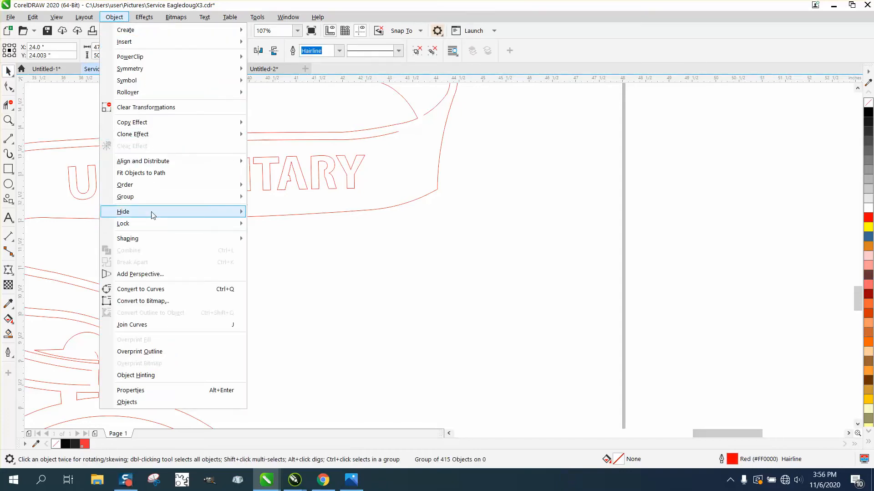
mouse_move(152, 200)
left_click(280, 222)
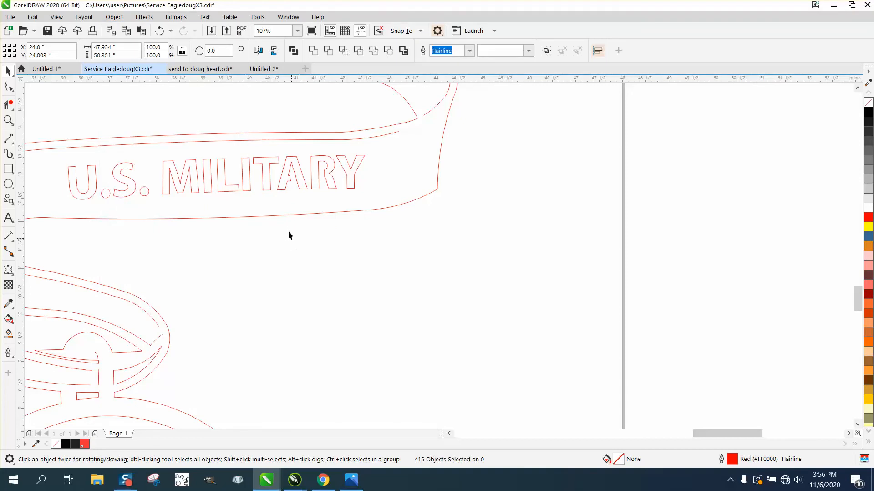
left_click(282, 187)
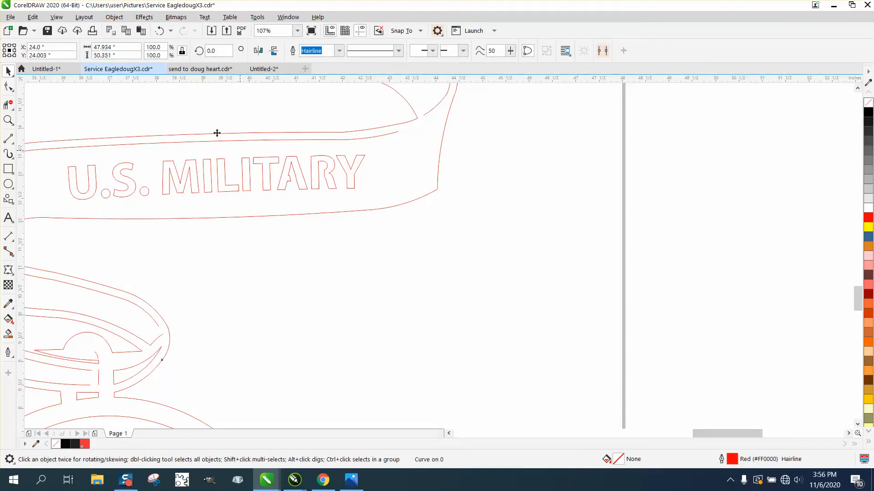
Step: Select only the letter Y in the ribbon's U.S. MILITARY lettering and examine its outline
left_click(114, 17)
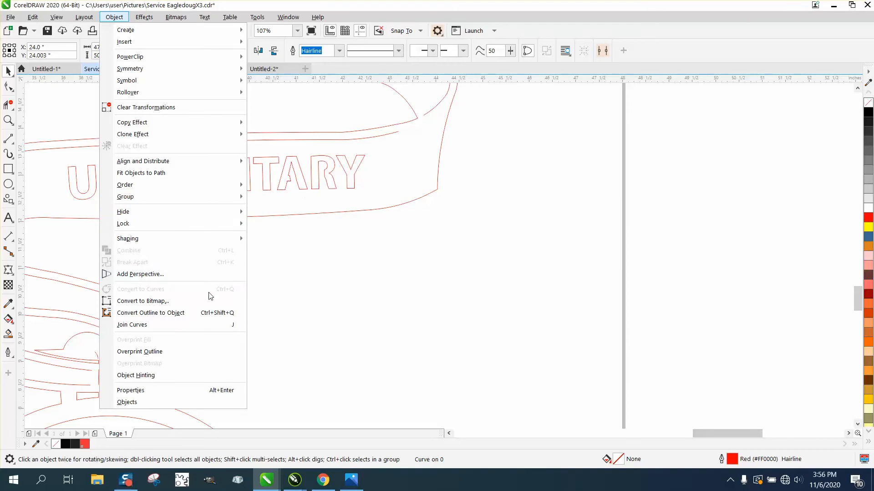
scroll(306, 299, "down", 2)
left_click(382, 276)
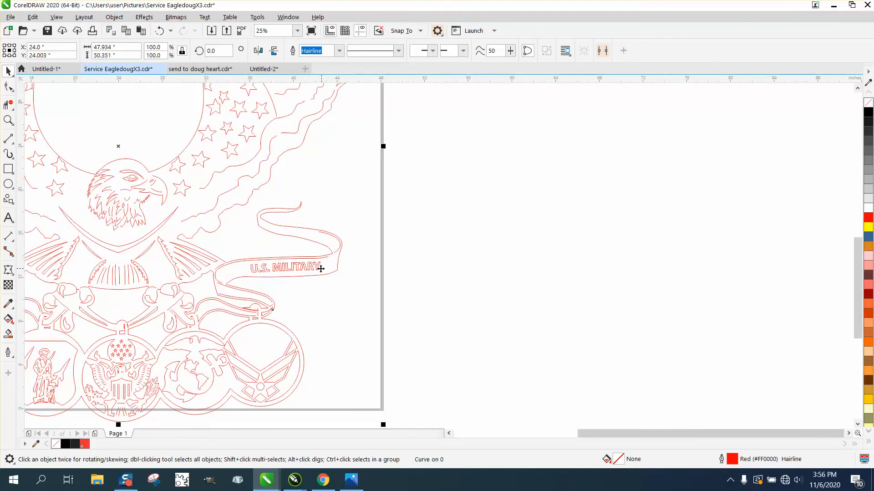
left_click(457, 267)
left_click(318, 267)
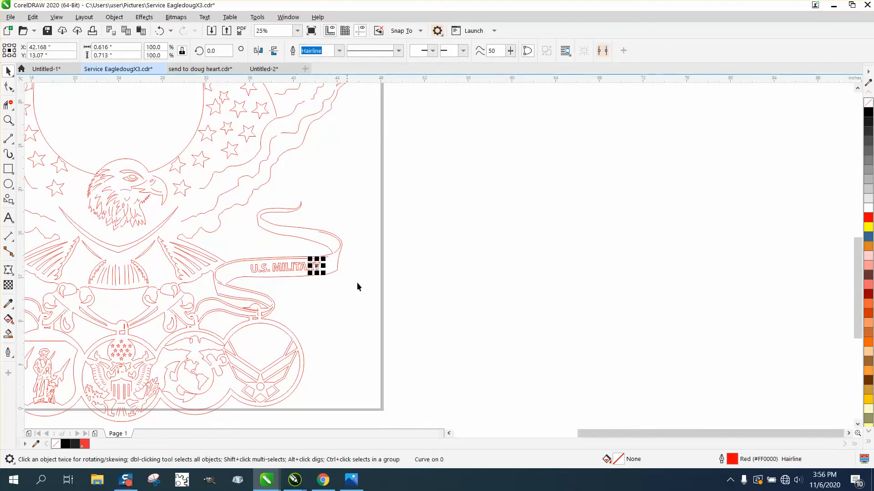
left_click(8, 120)
scroll(8, 120, "up", 1)
left_click_drag(166, 249, 275, 309)
left_click(8, 71)
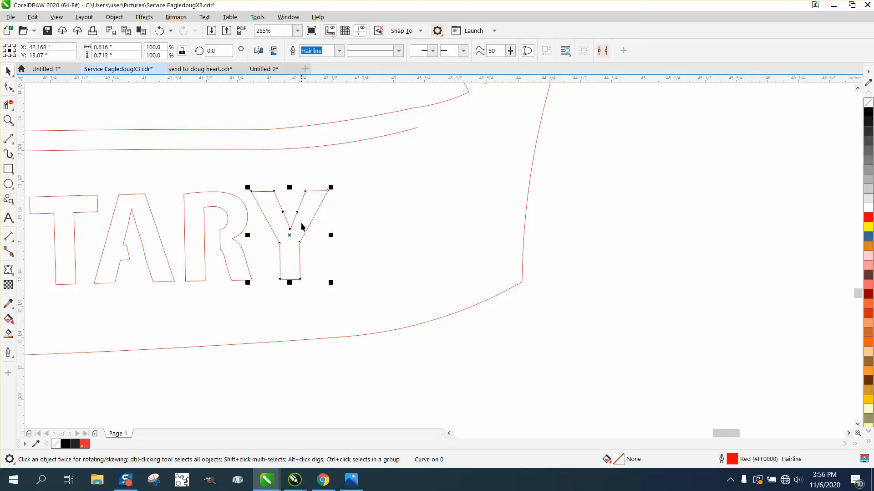
Step: Examine the outlines of the whole U.S. MILITARY lettering, then its last letters up close
scroll(302, 227, "down", 4)
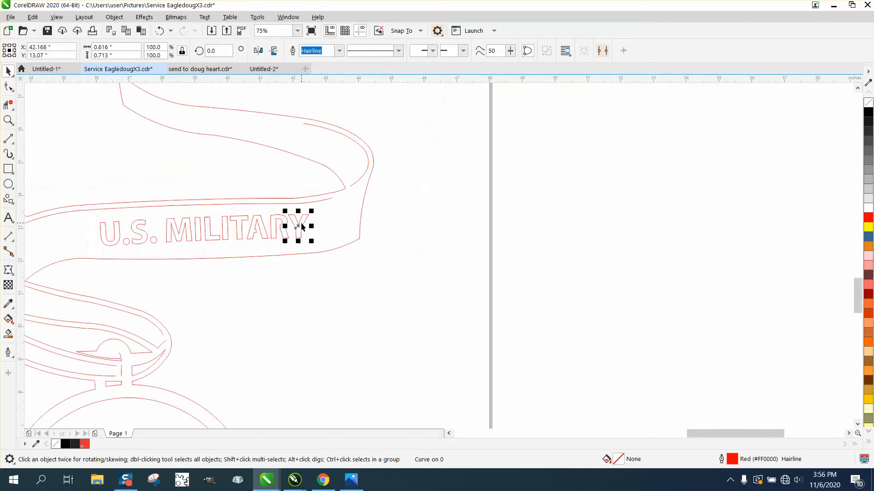
scroll(302, 223, "down", 2)
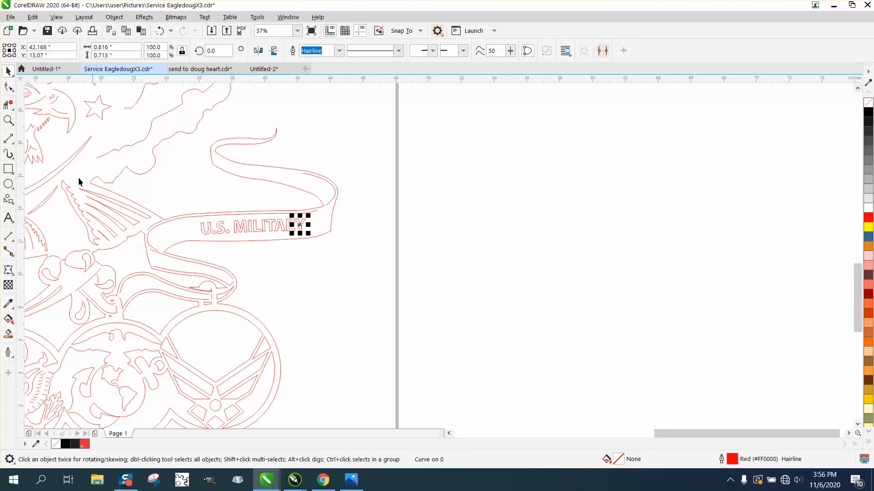
left_click(9, 119)
left_click_drag(210, 202, 313, 250)
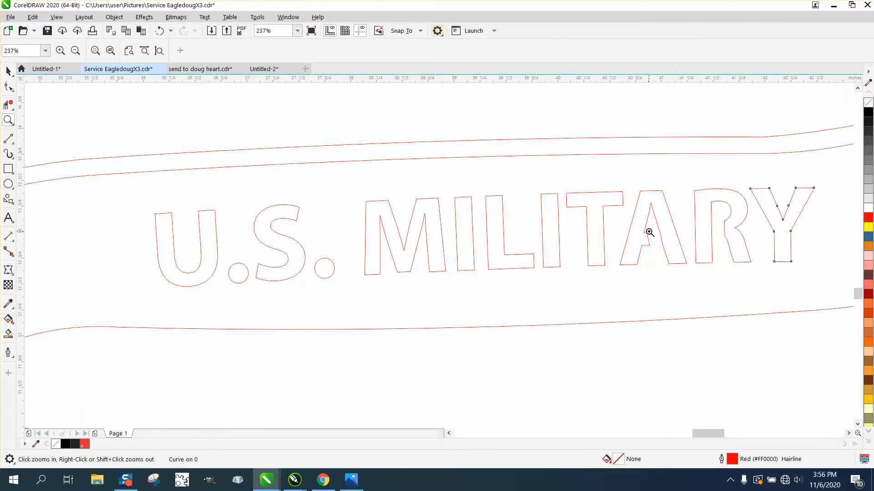
scroll(649, 233, "down", 2)
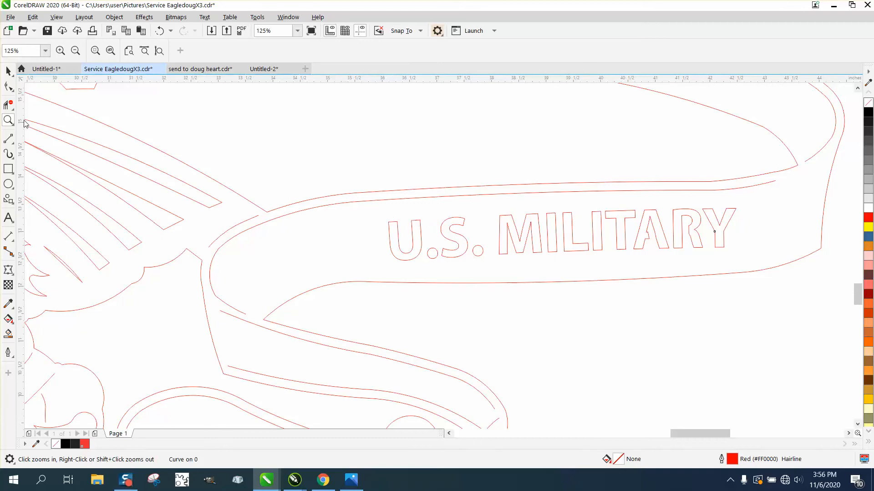
left_click_drag(617, 208, 734, 294)
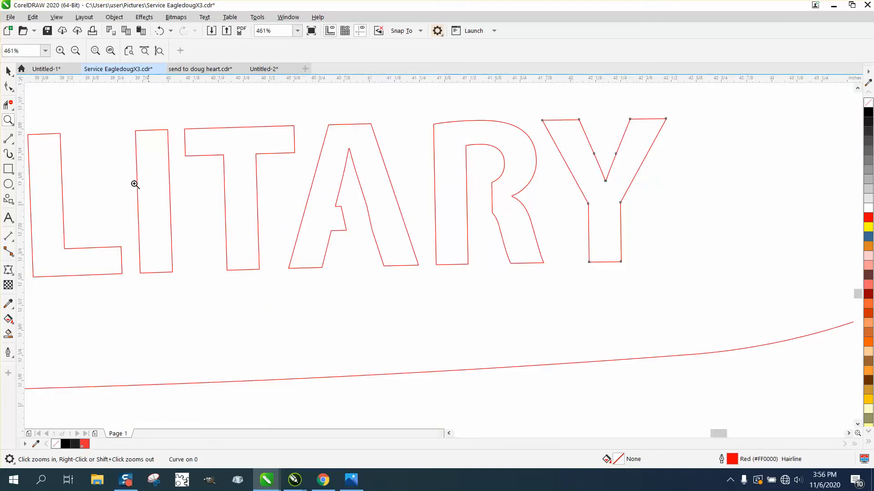
Step: Delete the three surplus nodes along the right inner edge of the letter A in MILITARY with the Shape tool
left_click(9, 86)
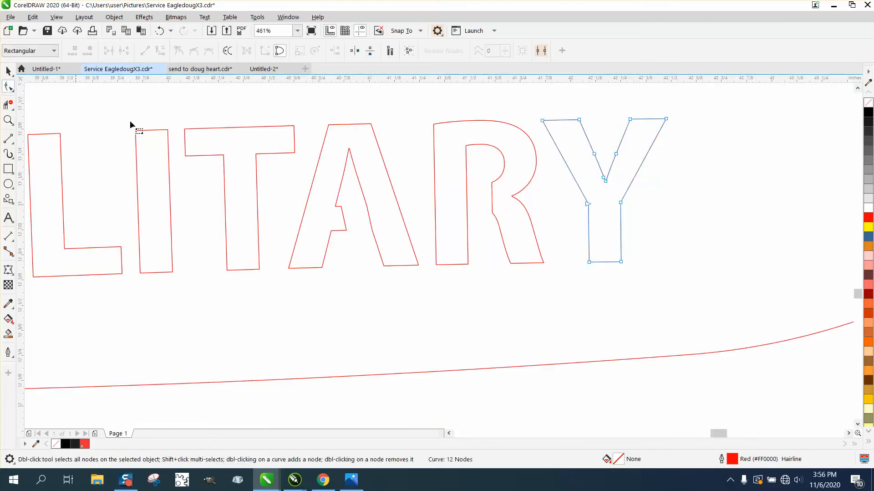
left_click(8, 120)
left_click_drag(281, 117, 540, 315)
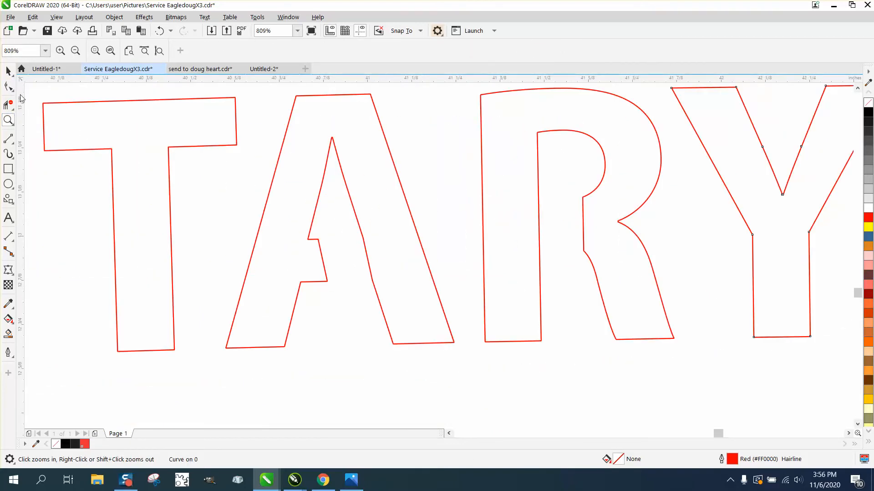
left_click(11, 89)
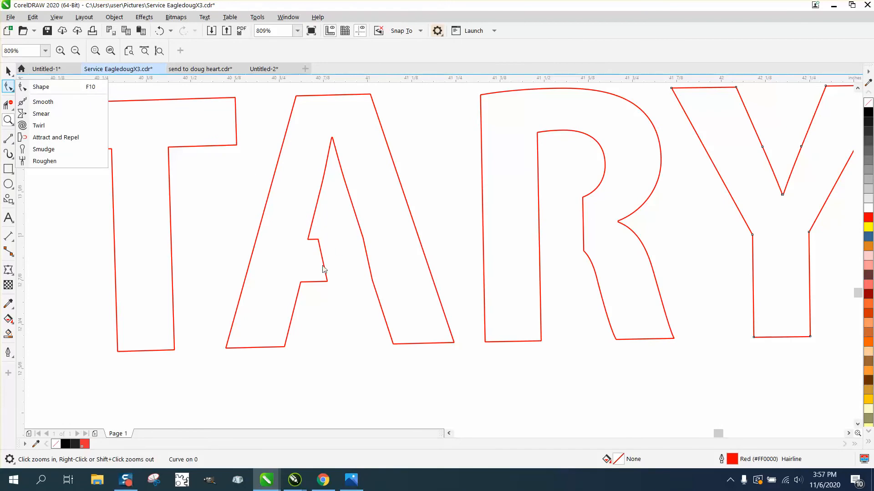
left_click(41, 86)
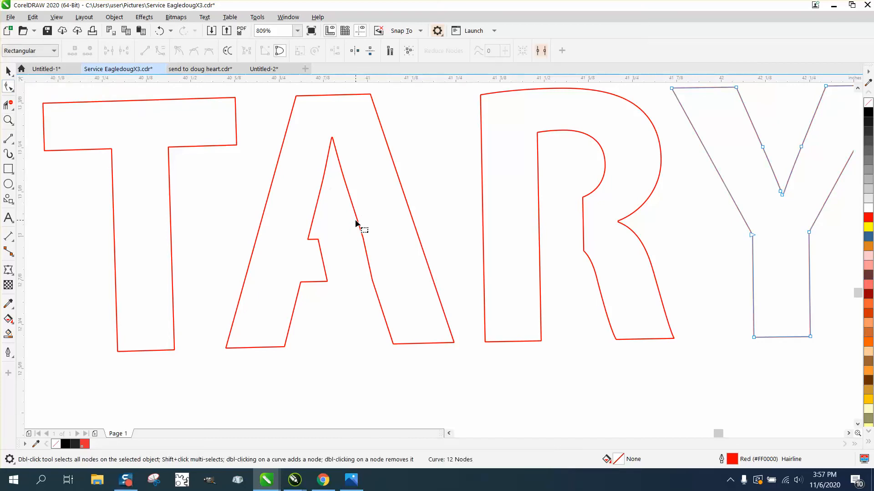
left_click(360, 223)
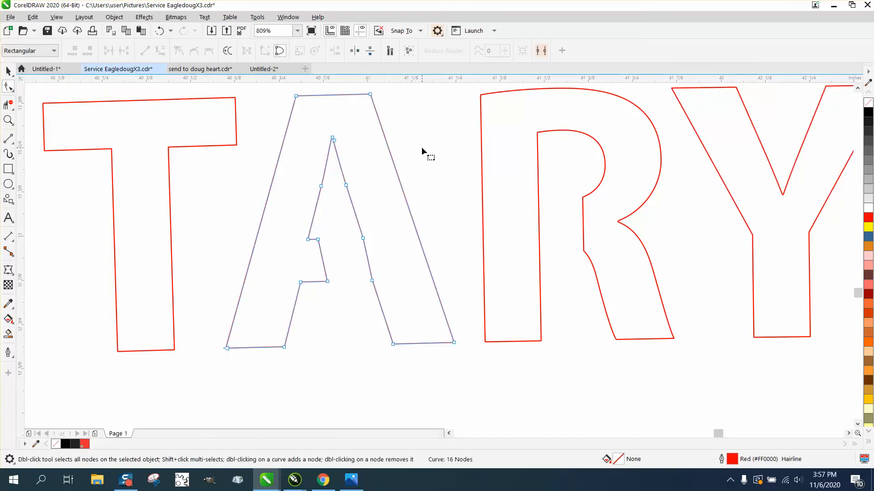
left_click_drag(369, 297, 340, 303)
key("Delete")
Step: Select all letters and periods of the U.S. MILITARY lettering together and display their nodes for editing
scroll(337, 301, "down", 2)
scroll(334, 296, "down", 2)
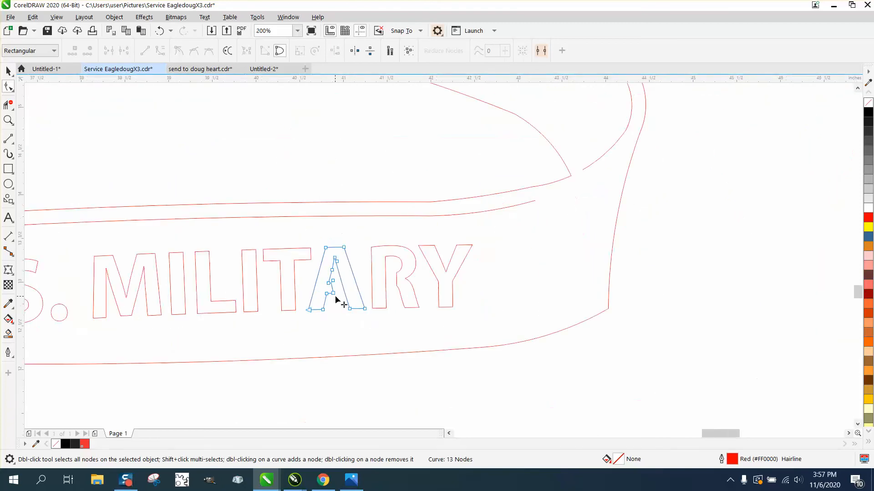
scroll(349, 294, "down", 2)
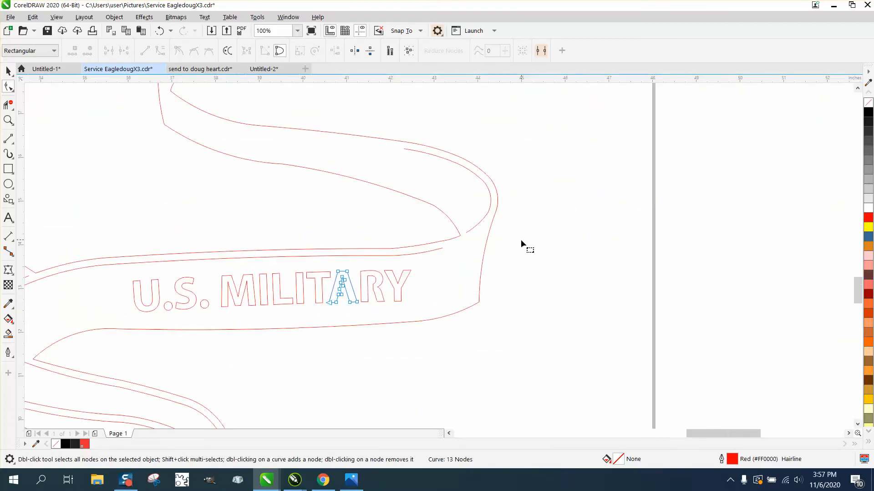
left_click_drag(521, 239, 114, 324)
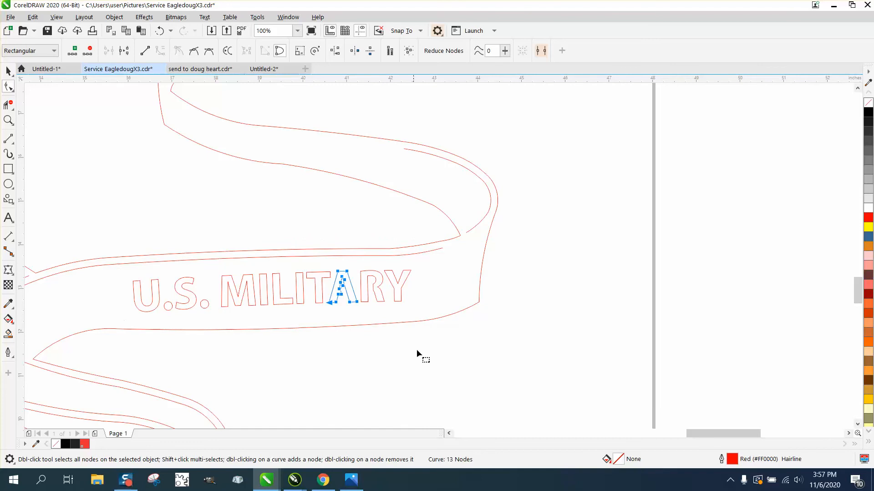
left_click(453, 356)
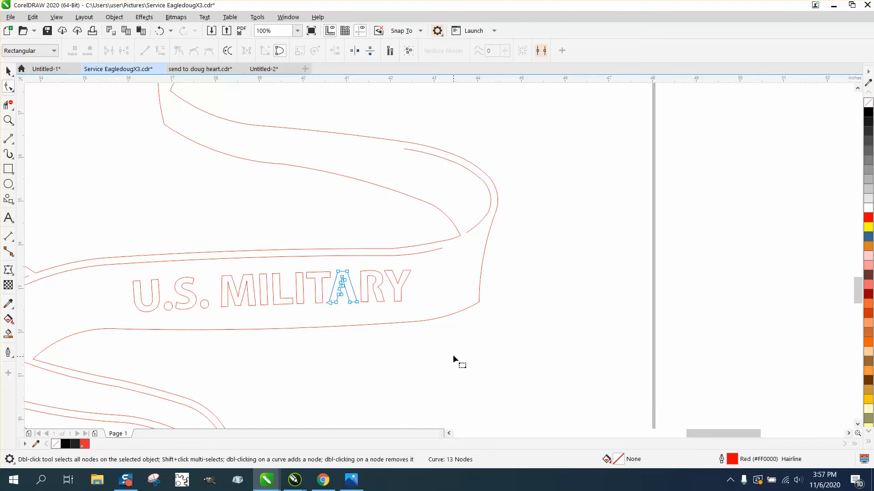
left_click(8, 71)
left_click(452, 260)
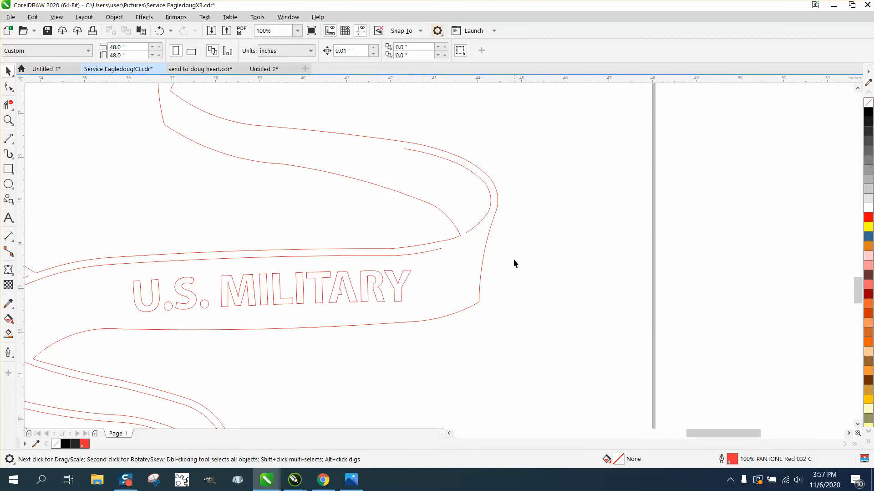
left_click_drag(114, 334, 113, 335)
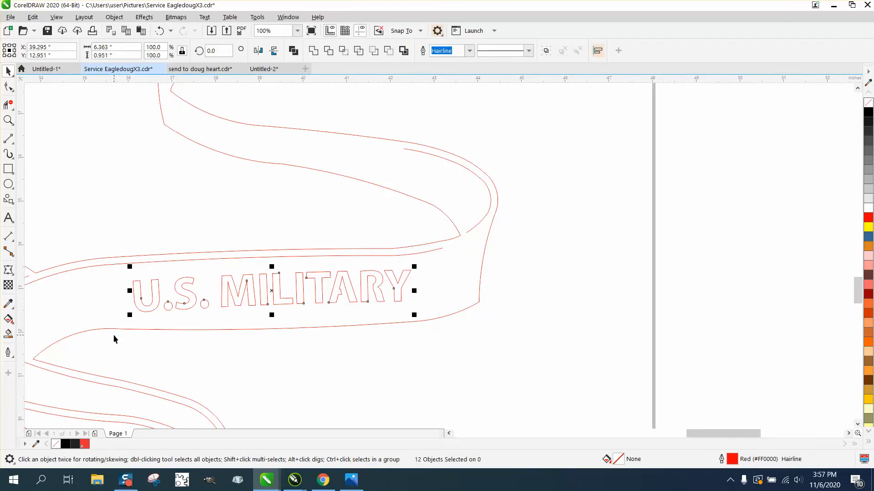
left_click(8, 85)
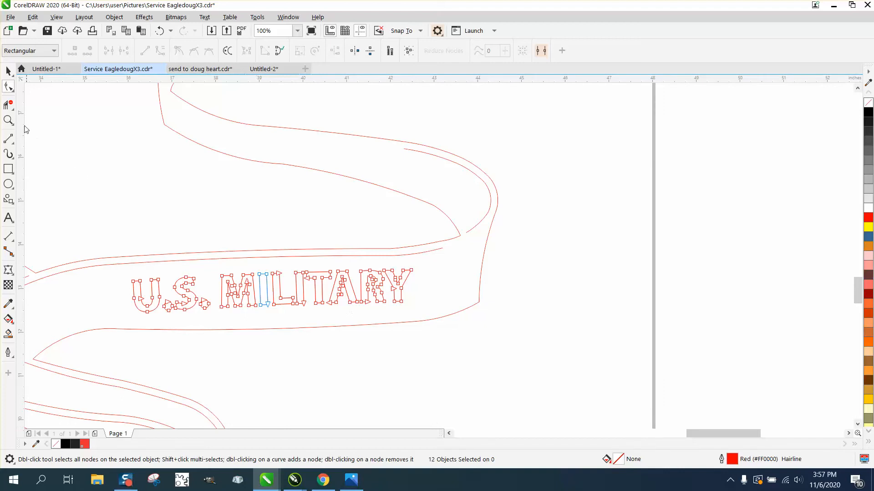
Step: Delete surplus nodes along the curves of the letter S, and undo the deletion of the node on its outer right curve
left_click(8, 120)
left_click_drag(148, 244, 306, 338)
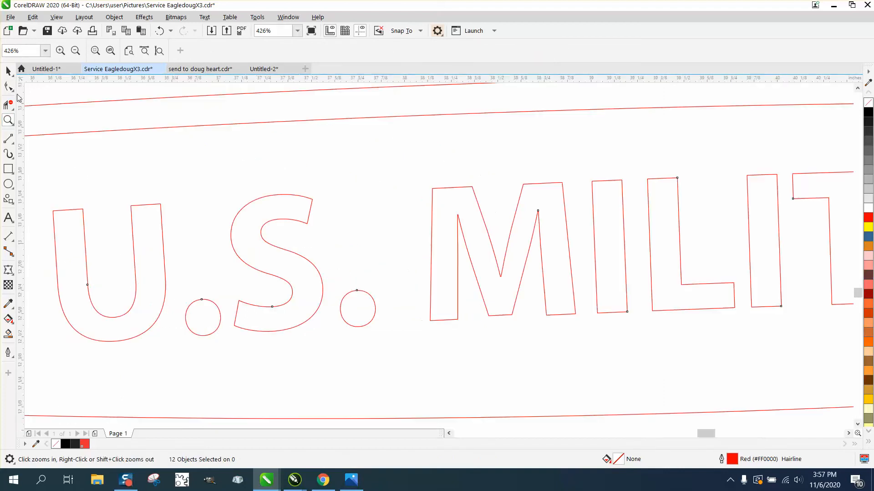
left_click(8, 86)
left_click(279, 221)
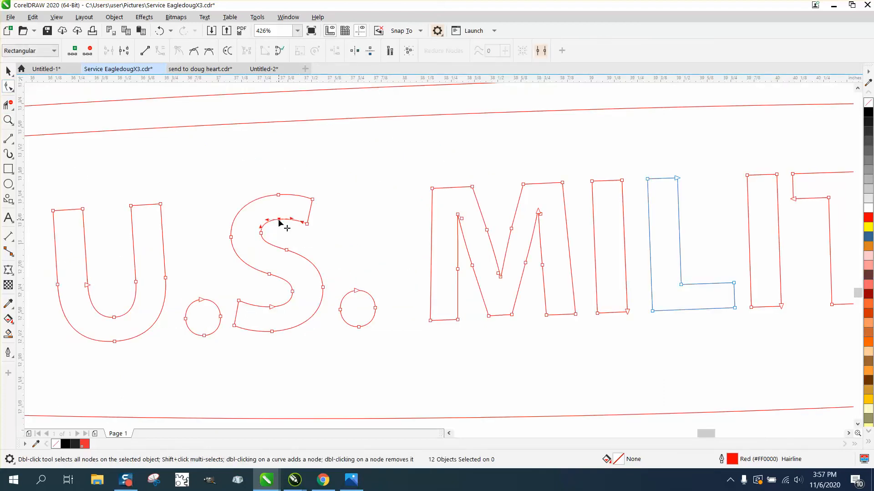
key("Delete")
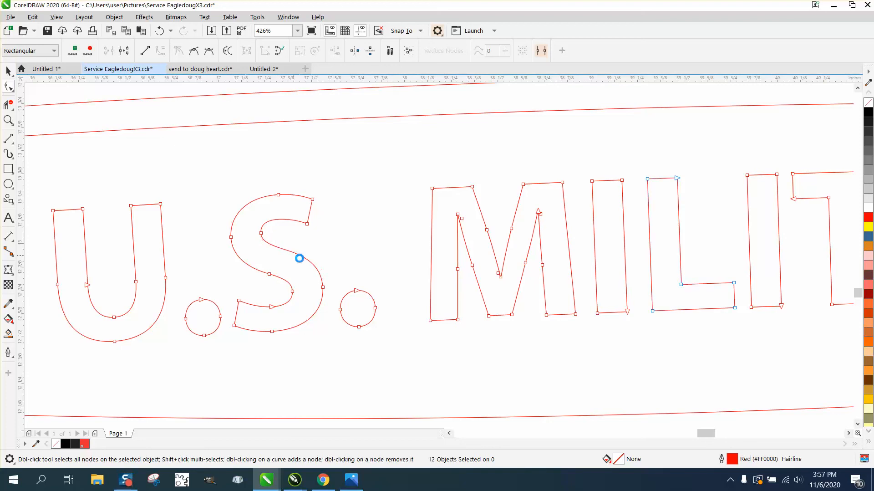
double_click(292, 291)
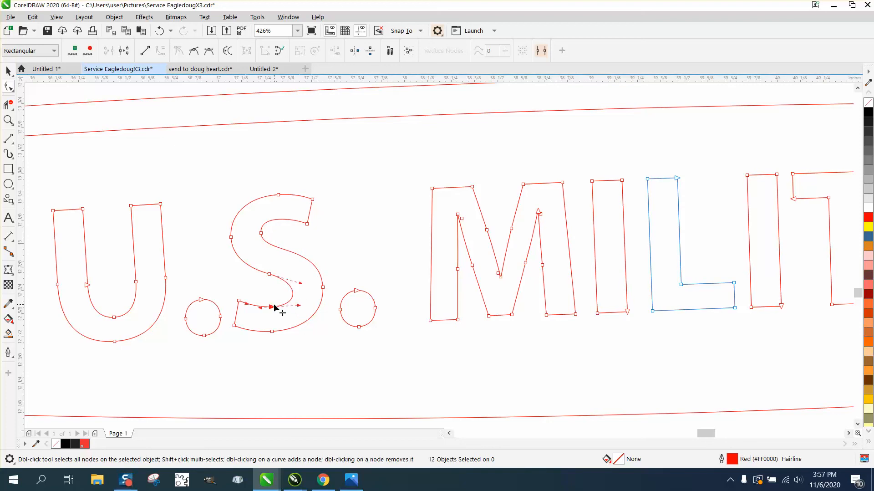
double_click(323, 287)
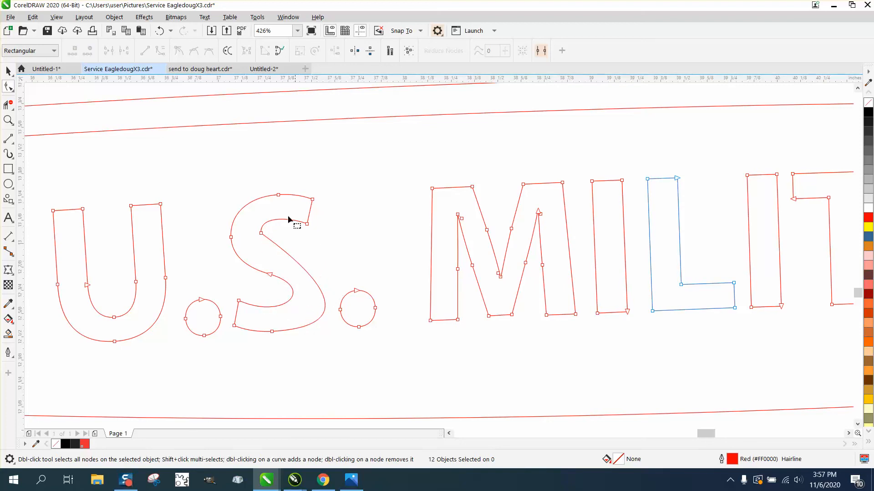
left_click(159, 31)
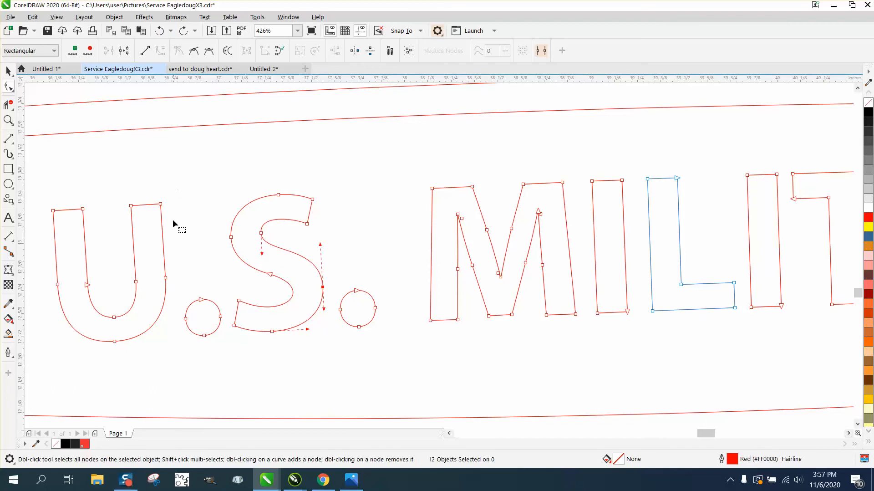
Step: Try deleting the mid-stroke nodes on both the right and left strokes of the letter U, and undo both deletions
key("Delete")
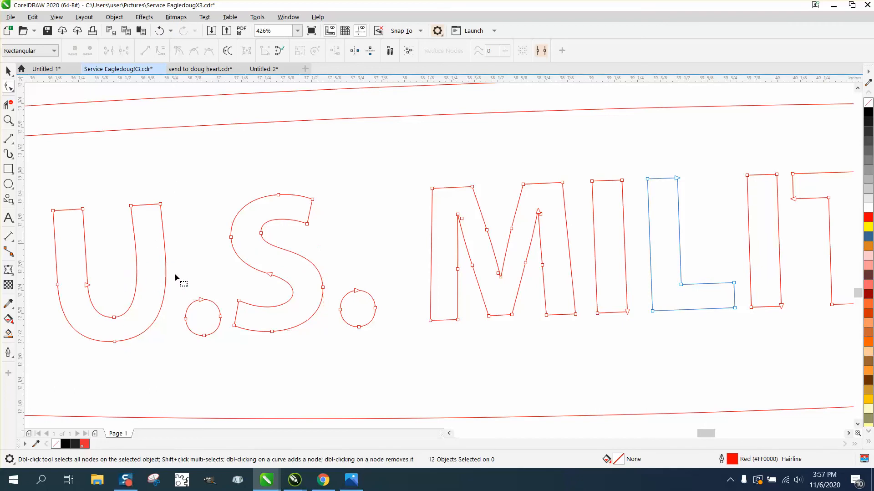
left_click_drag(46, 271, 116, 295)
key("Delete")
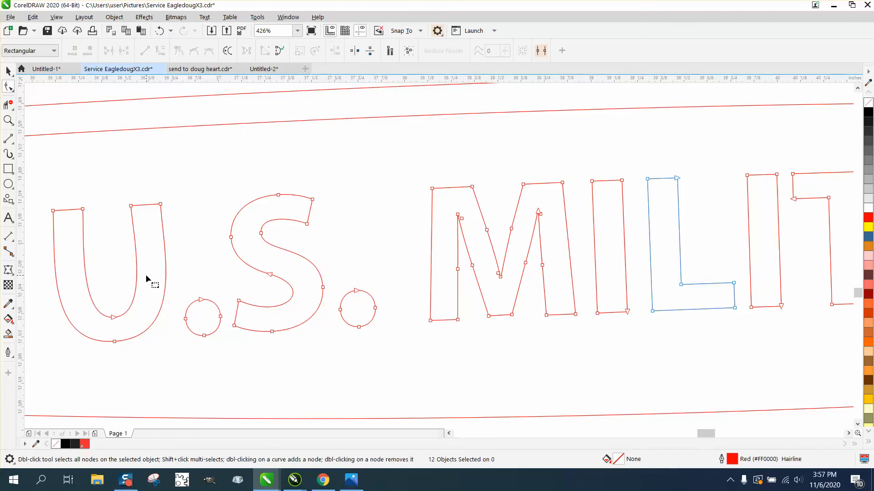
left_click(159, 30)
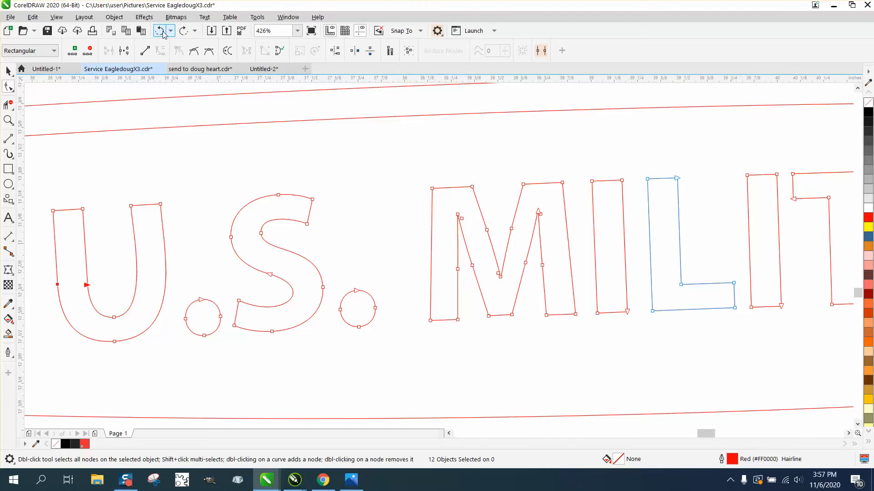
left_click(159, 30)
Step: Try deleting only the two inner side nodes of the letter U, and undo the deletion
left_click_drag(73, 268, 146, 290)
key("Delete")
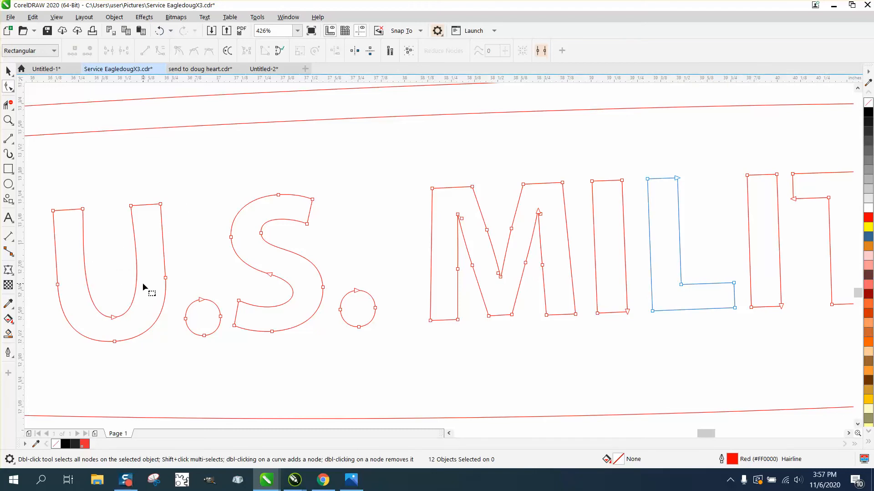
left_click(159, 30)
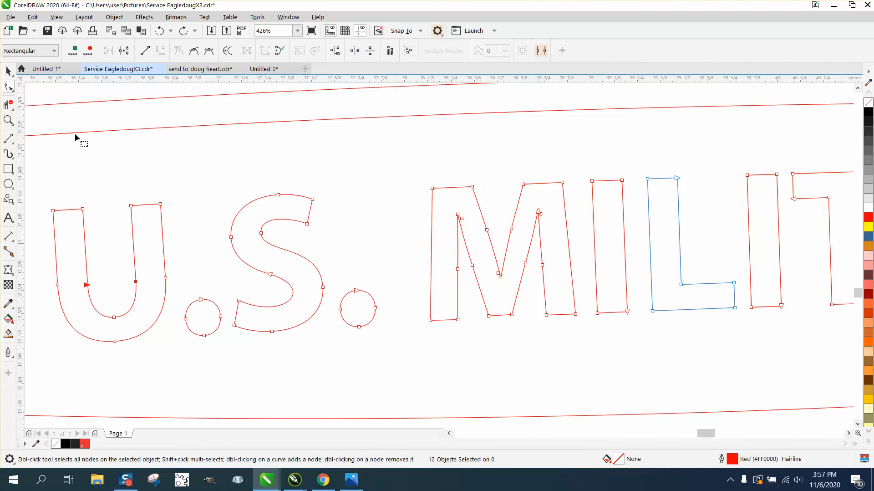
Step: Delete the two nodes midway along the upper V-shaped edges of the letter M in MILITARY
left_click(8, 119)
left_click_drag(449, 177, 598, 320)
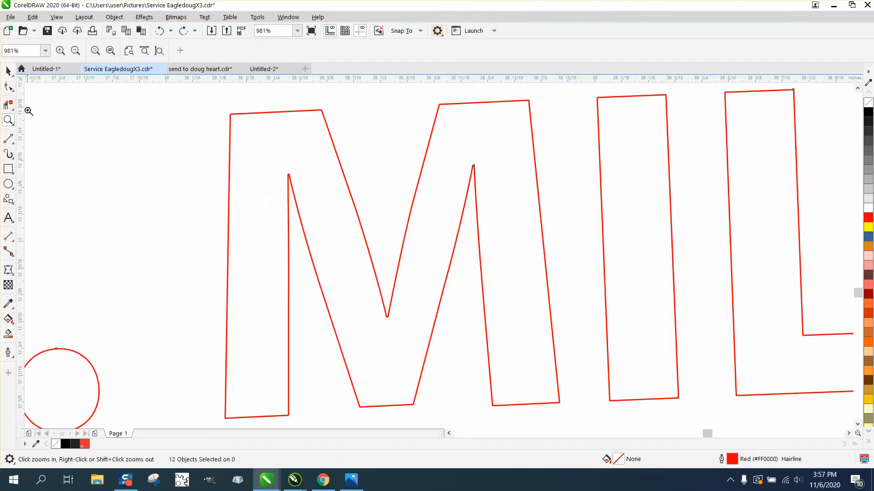
left_click(8, 86)
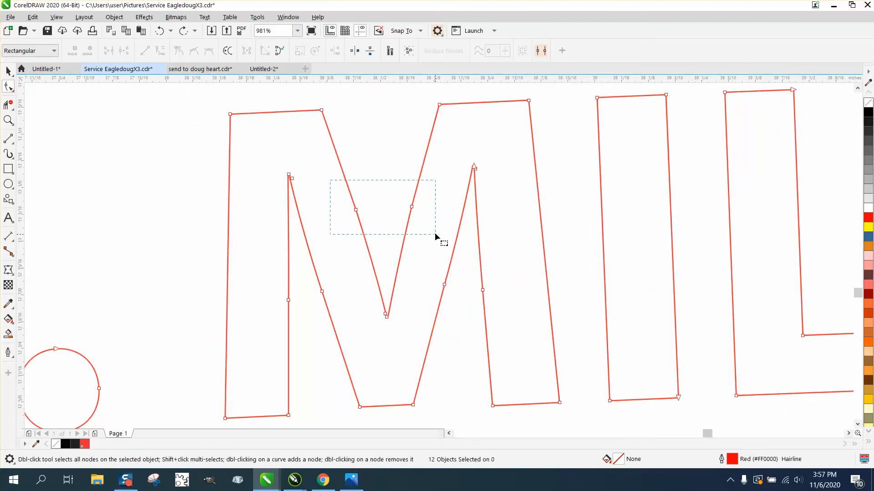
left_click_drag(435, 235, 436, 231)
key("Delete")
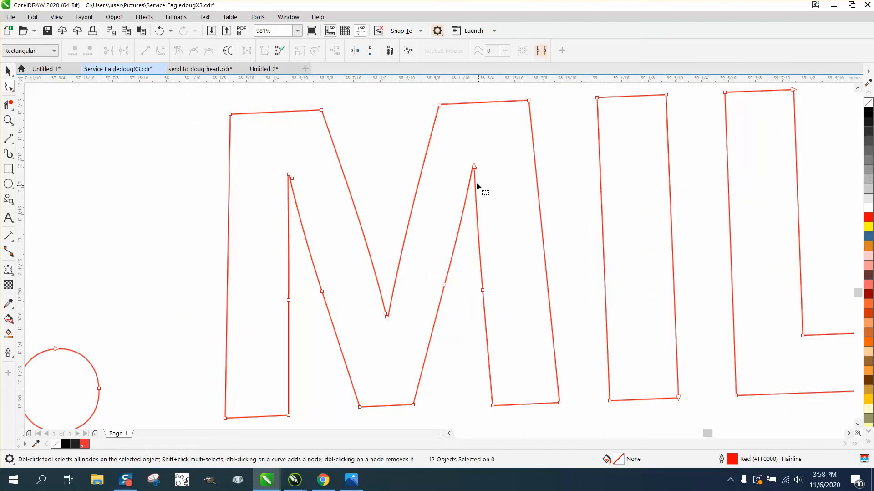
Step: Delete the duplicate nodes at the two inner peaks of the letter M in MILITARY
double_click(292, 178)
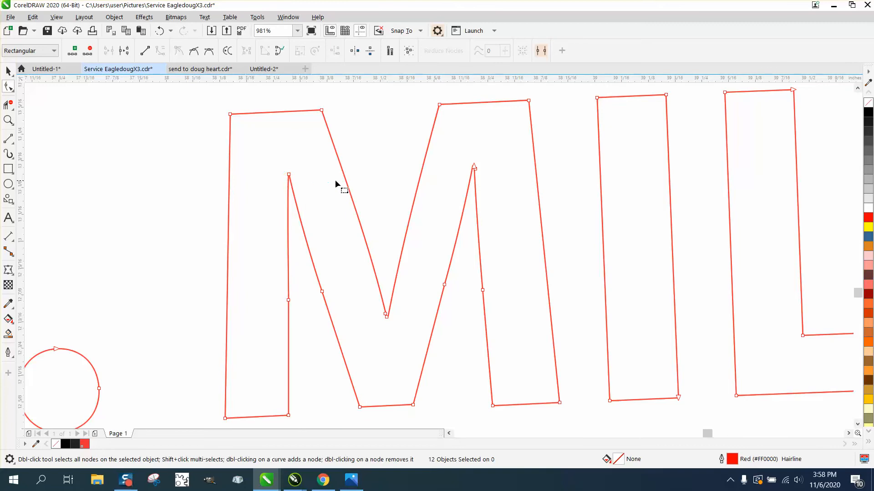
double_click(478, 170)
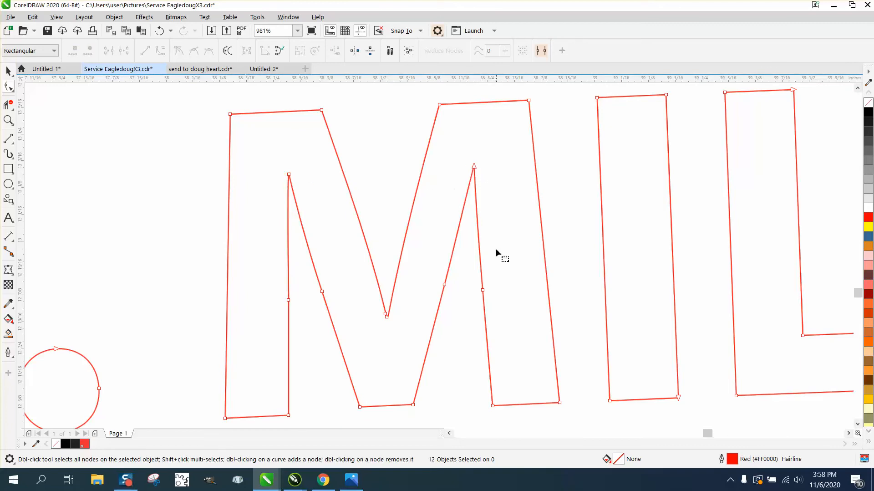
Step: Delete the surplus node midway along the letter A's inner left edge and the duplicate node at its inner peak
scroll(513, 208, "down", 2)
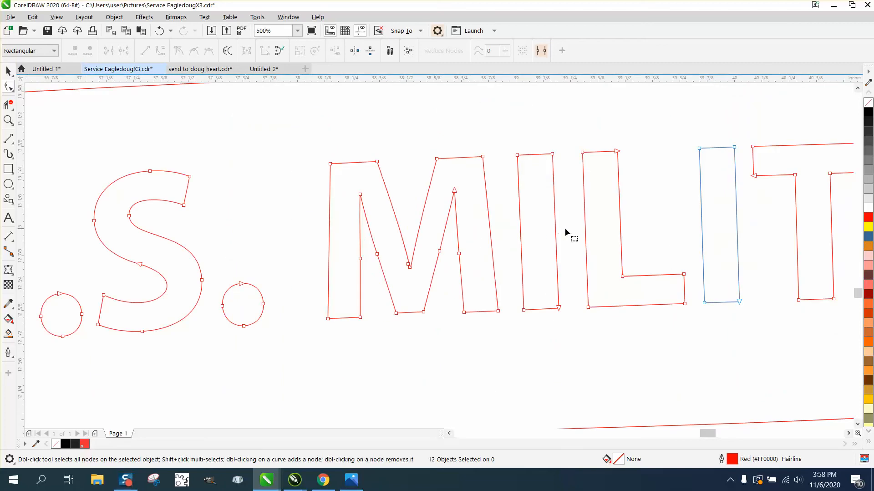
scroll(603, 231, "down", 1)
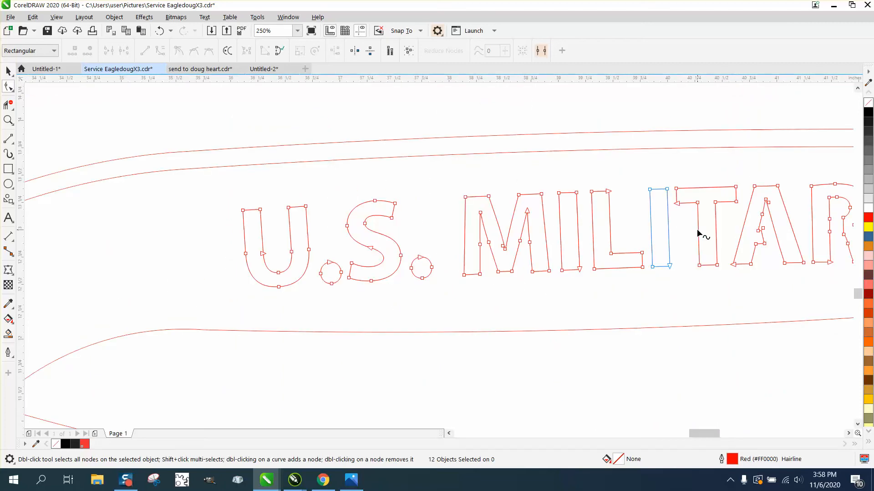
left_click(14, 118)
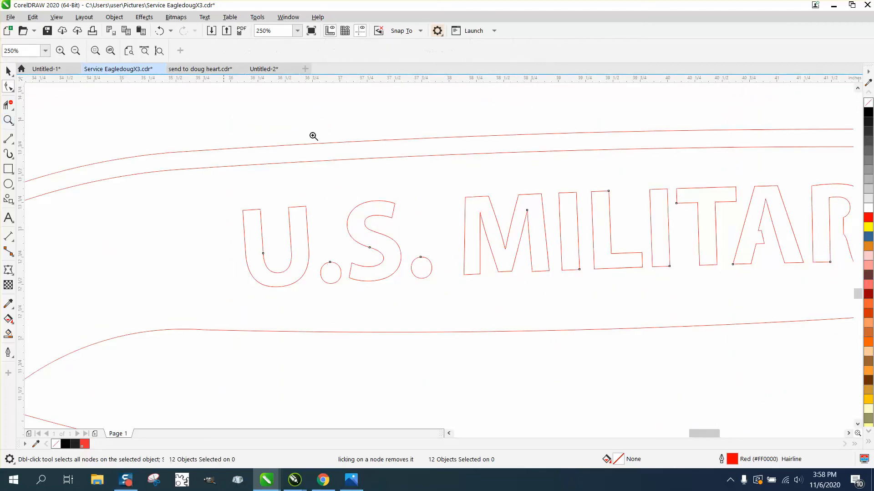
left_click_drag(712, 179, 811, 273)
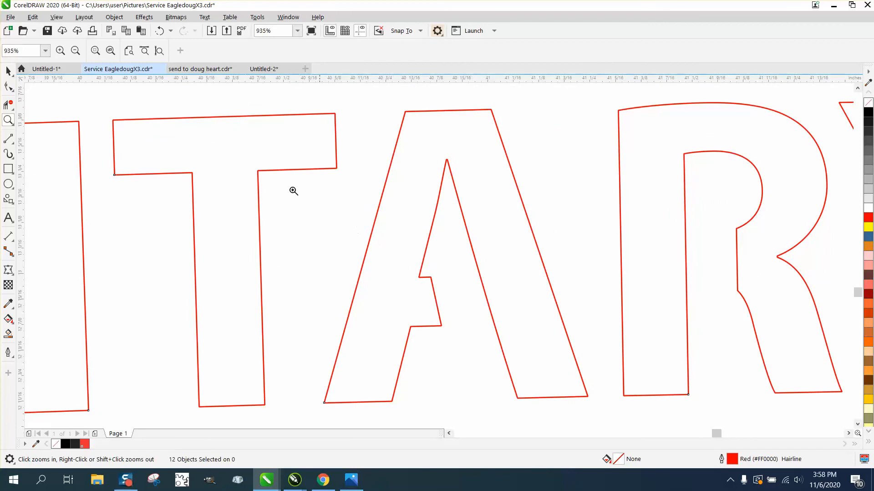
left_click(8, 87)
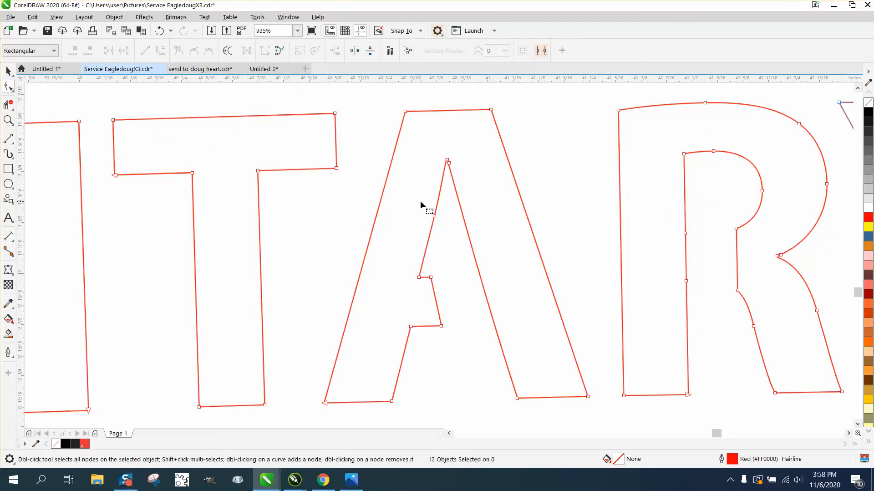
left_click_drag(460, 233, 460, 233)
key("Delete")
double_click(449, 163)
Step: Pull the upper corner of the A's crossbar stub outward and convert the stub's curved edges to straight lines
left_click_drag(431, 277, 444, 278)
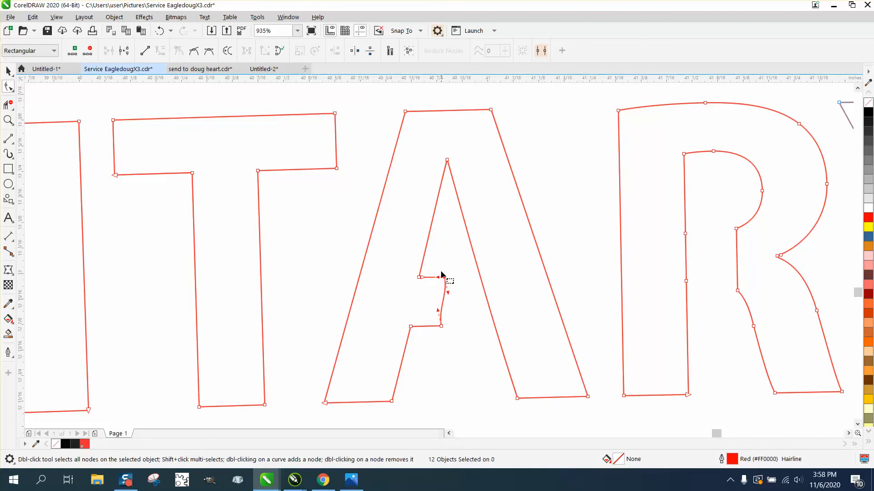
left_click_drag(433, 315, 450, 337)
right_click(443, 326)
left_click(471, 194)
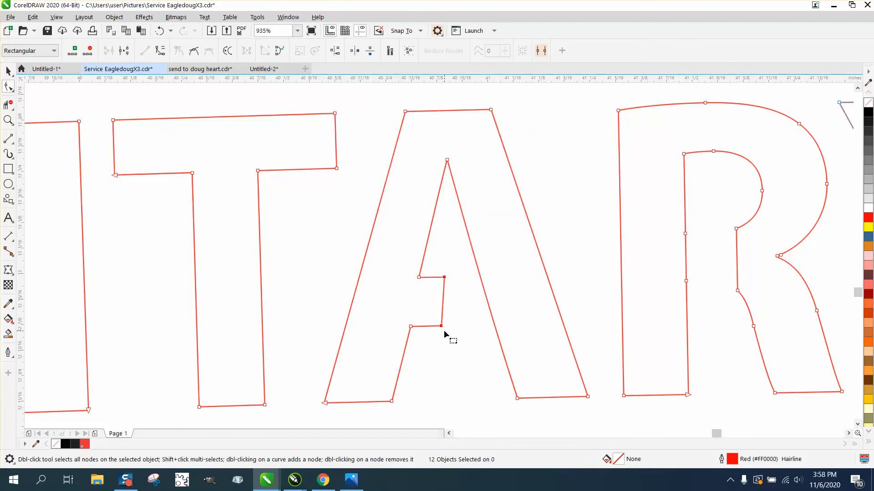
Step: Shift the two end corners of the A's crossbar stub slightly inward, and pull the upper corner back outward so the end slants
left_click_drag(443, 328, 437, 326)
left_click(449, 316)
left_click(441, 279)
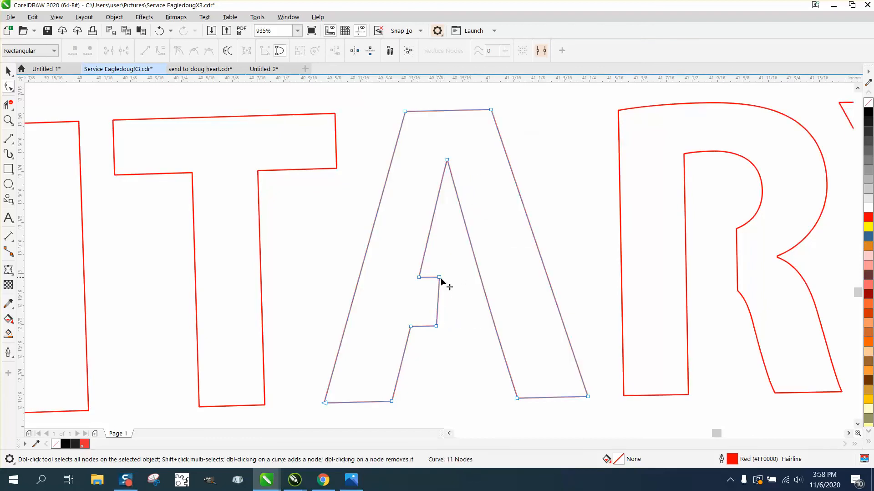
left_click_drag(441, 280, 464, 296)
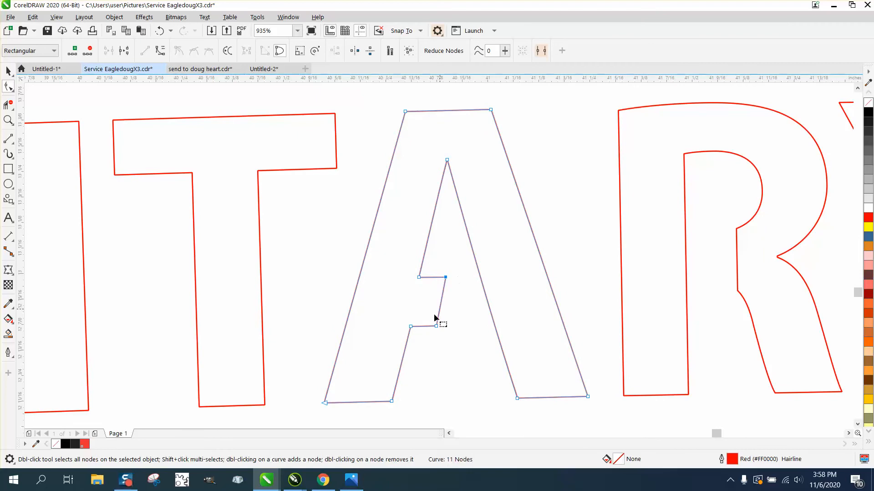
Step: Move the two corner nodes of the letter R's inner gap toward its stem, and adjust the upper corner's curve handle
scroll(330, 245, "down", 3)
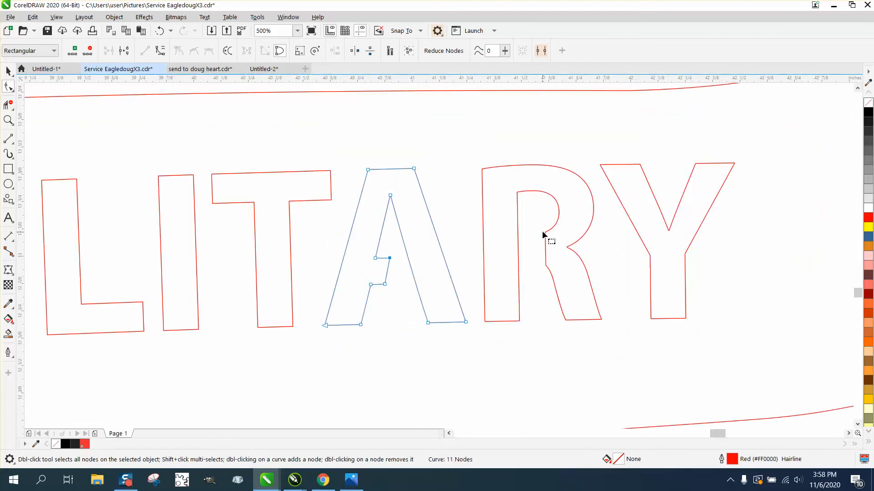
left_click(551, 271)
left_click(547, 267)
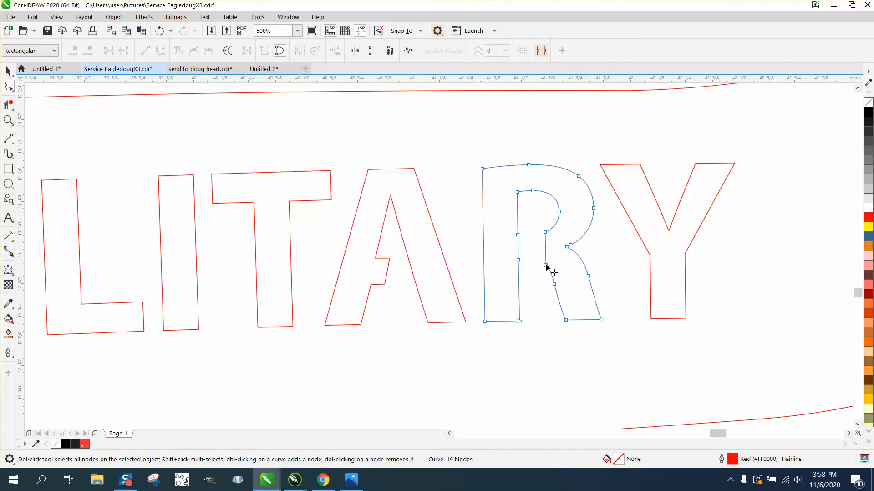
left_click(8, 120)
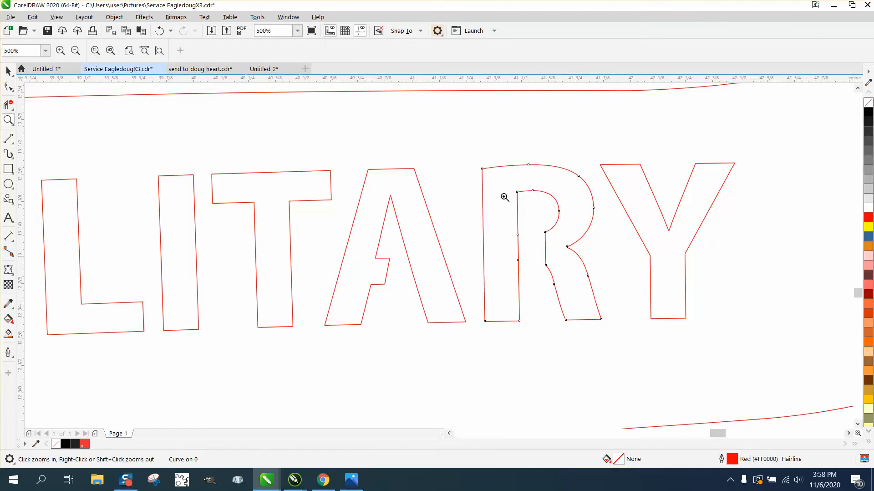
left_click_drag(504, 195, 635, 312)
left_click(8, 86)
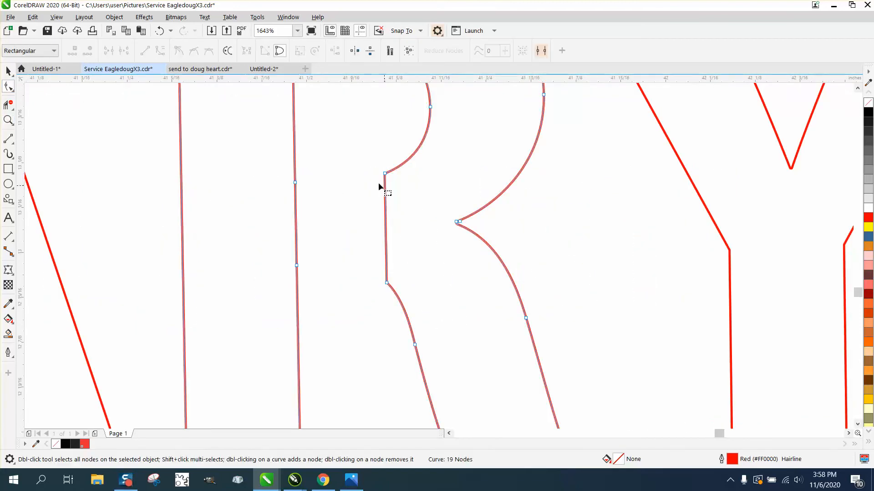
left_click_drag(405, 302, 370, 282)
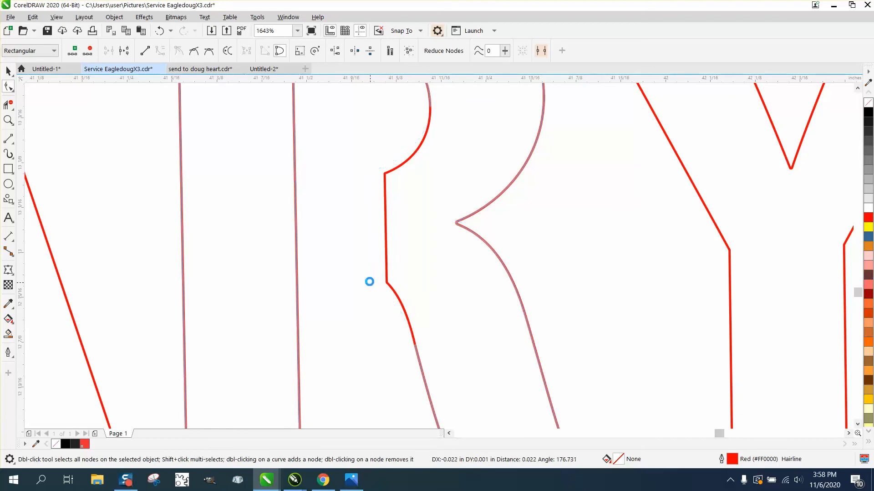
left_click(387, 180)
left_click(369, 174)
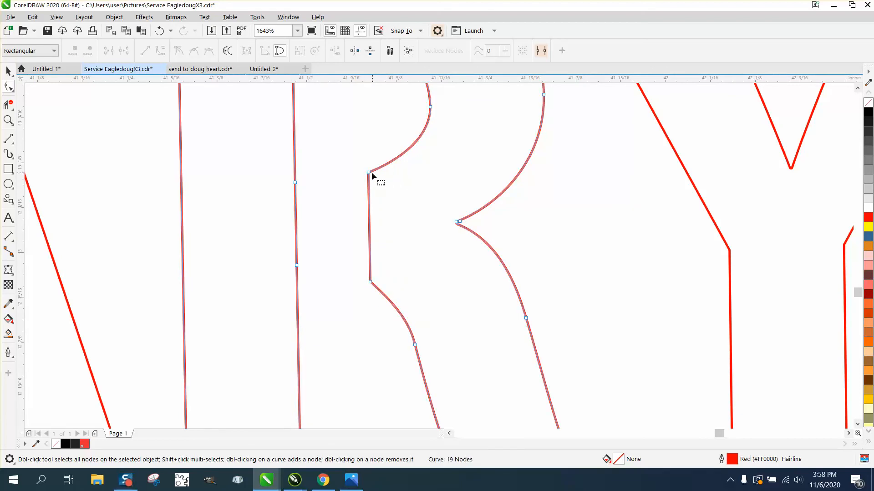
left_click(368, 173)
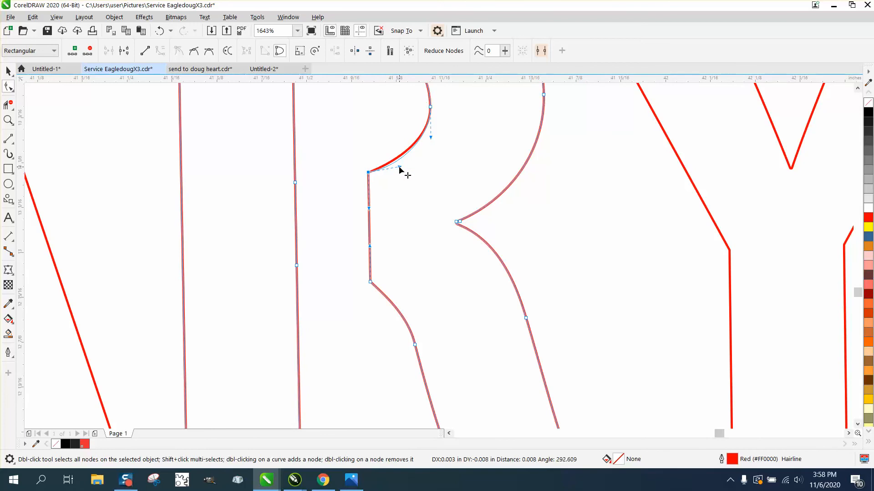
Step: Delete the two surplus nodes midway along the inner edge of the letter R's stem
scroll(345, 200, "down", 2)
left_click_drag(308, 150, 337, 257)
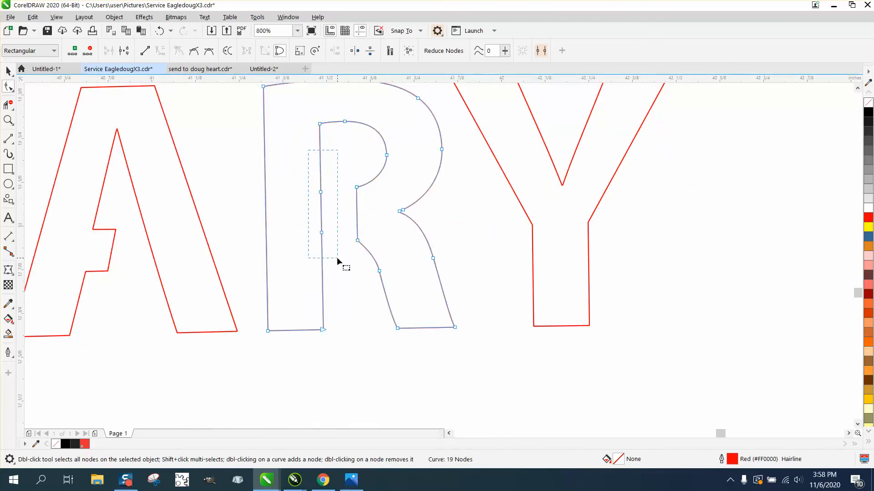
key("Delete")
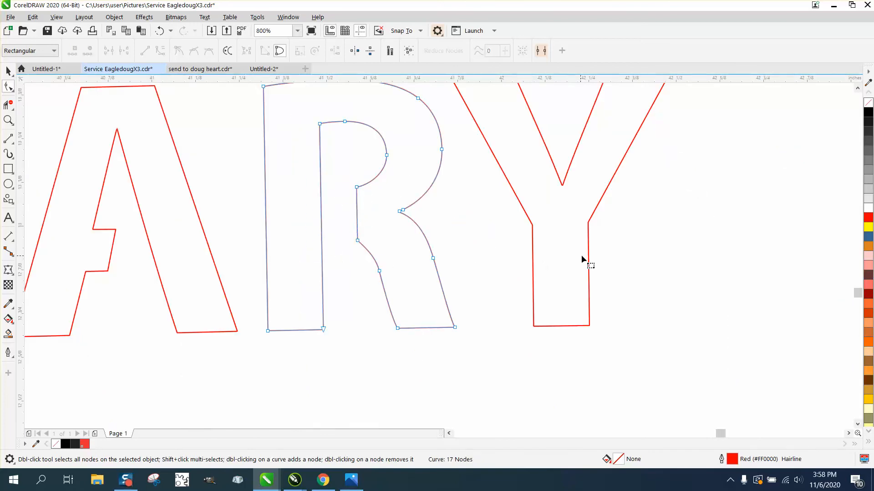
Step: Delete the mid-edge nodes on the letter Y's inner V, try removing one node at its tip, and undo that last deletion
left_click(590, 254)
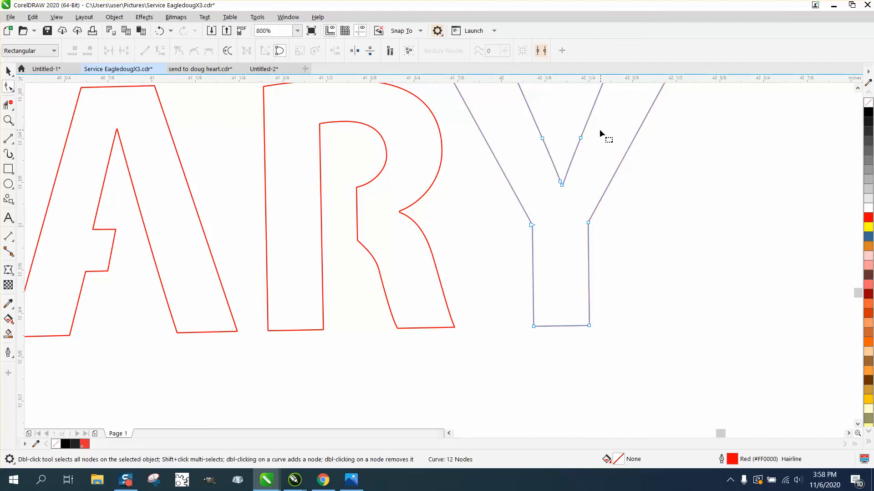
left_click_drag(599, 130, 513, 150)
key("Delete")
double_click(562, 185)
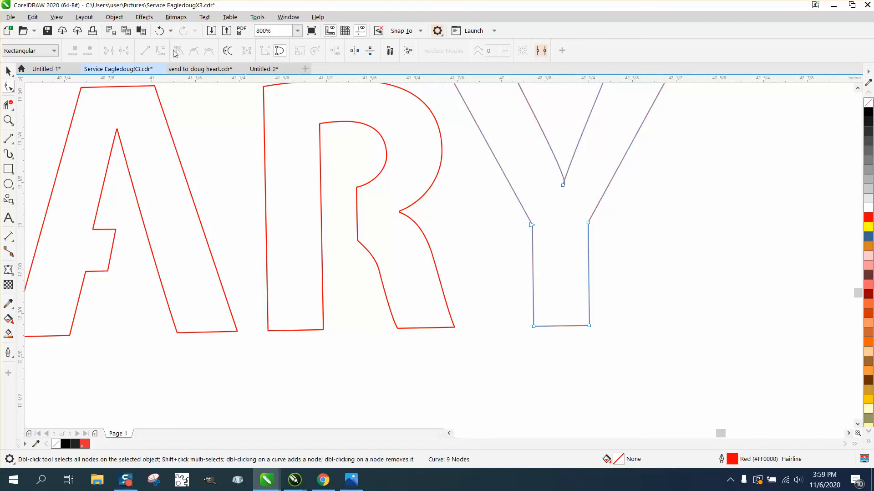
left_click(159, 31)
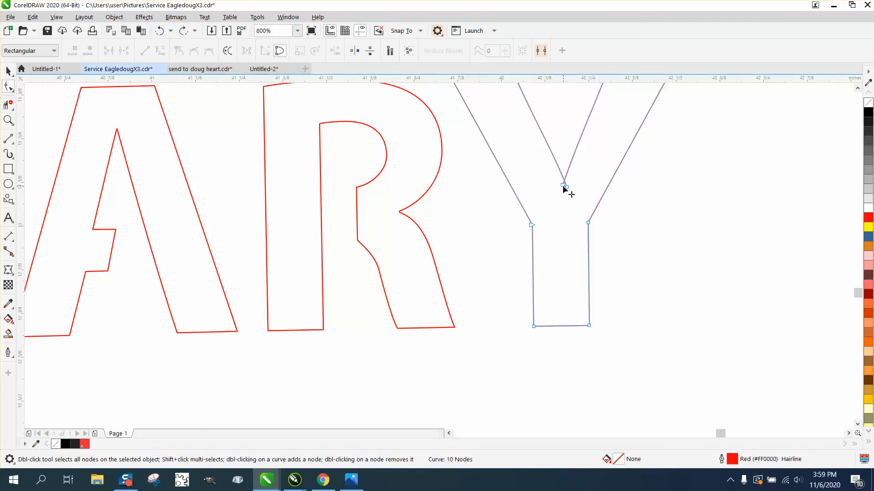
Step: Move the crossed-over left node at the tip of the Y's inner V onto its neighbouring node
left_click(8, 119)
left_click_drag(522, 155, 627, 218)
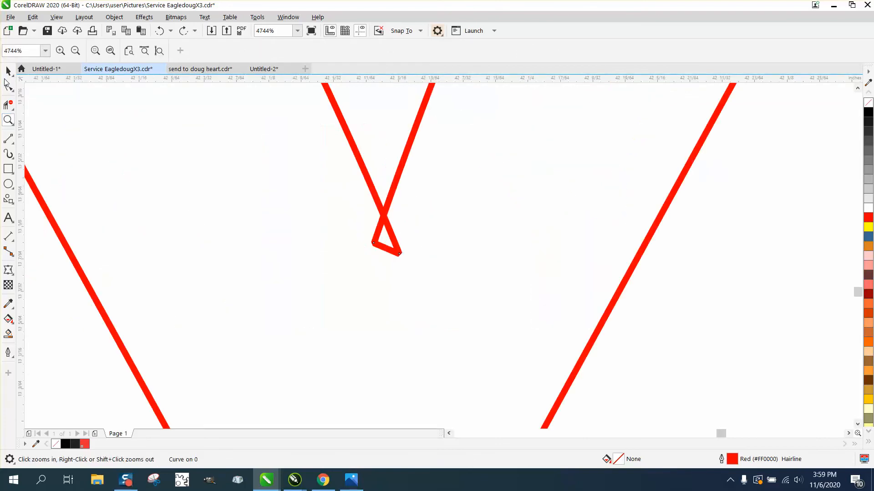
left_click(7, 84)
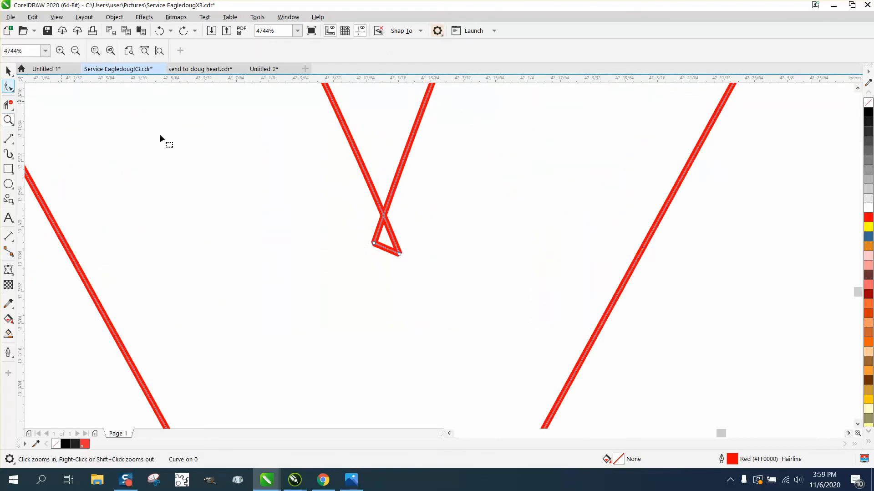
left_click_drag(374, 244, 399, 251)
left_click(374, 241)
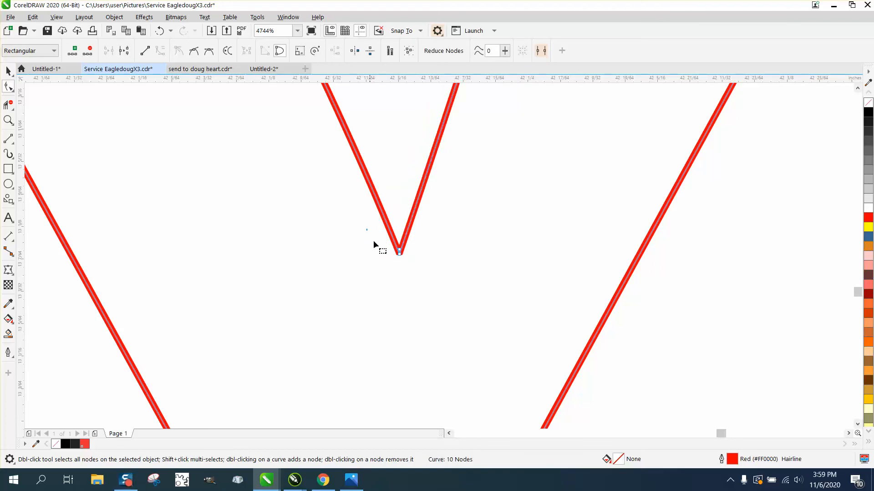
Step: Toggle Close Curve at the Y's inner tip and try Join Curves on its nodes with Extend and a 0.1" gap tolerance
right_click(399, 255)
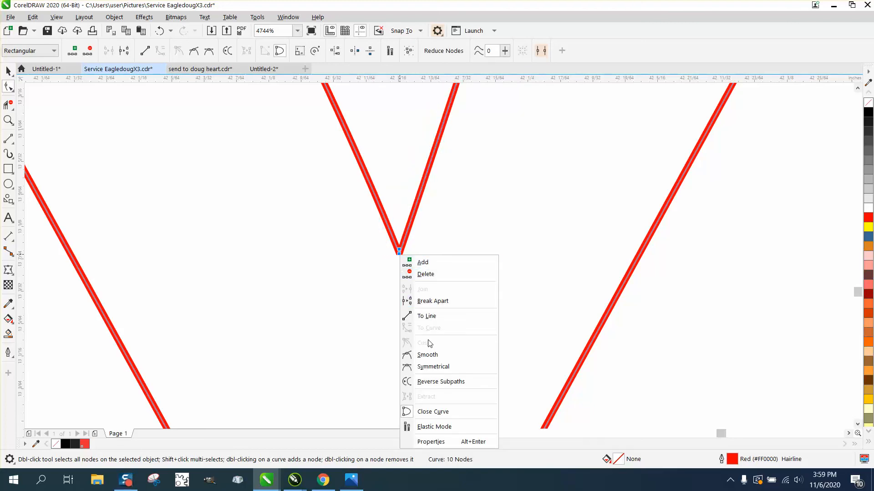
left_click(433, 411)
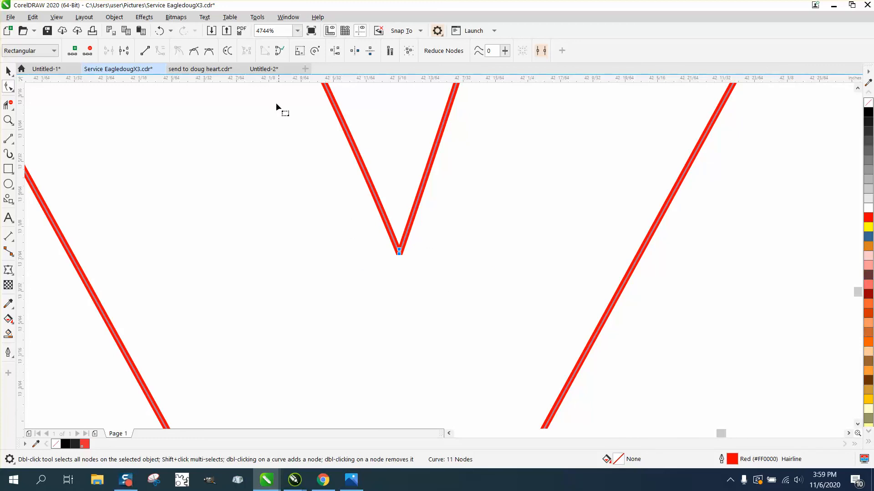
left_click(289, 17)
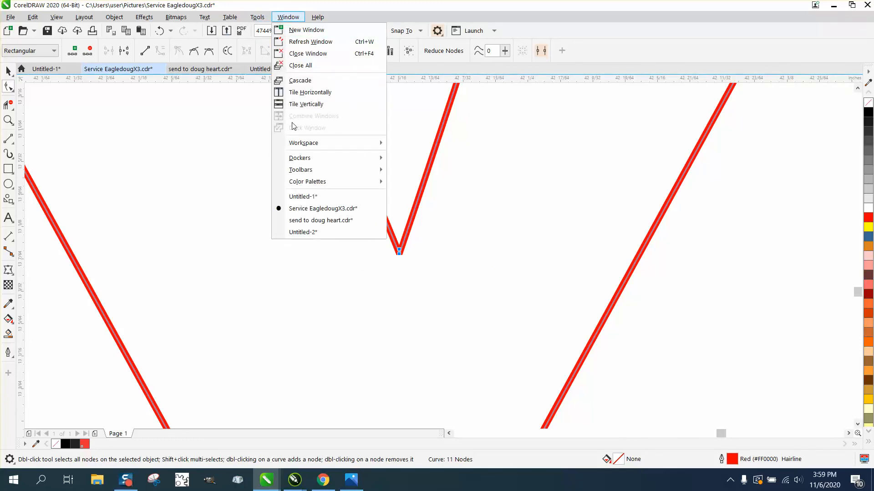
mouse_move(298, 162)
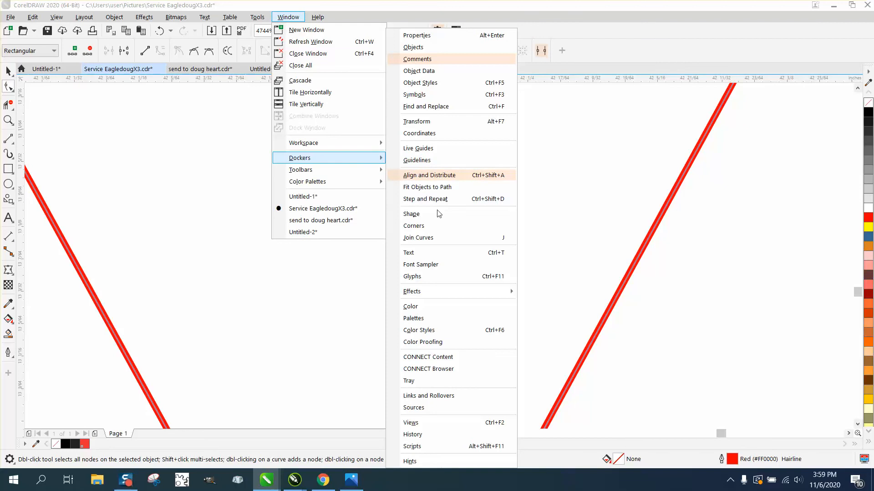
left_click(430, 237)
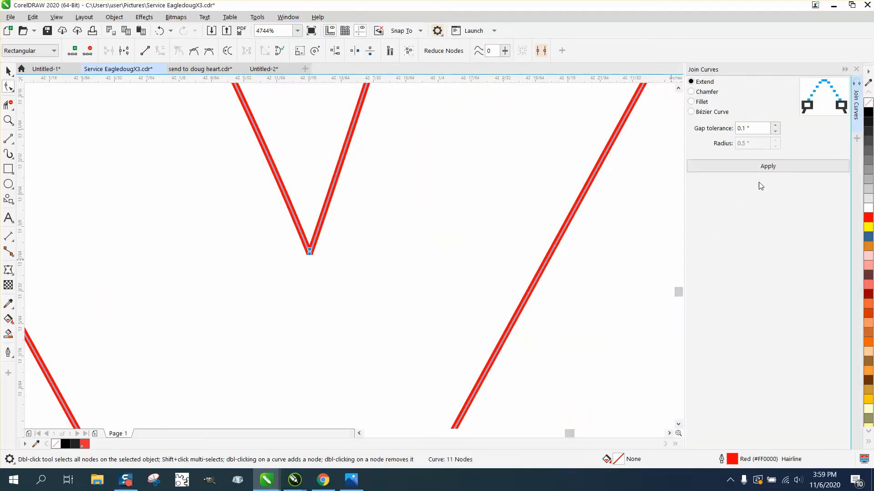
left_click(771, 165)
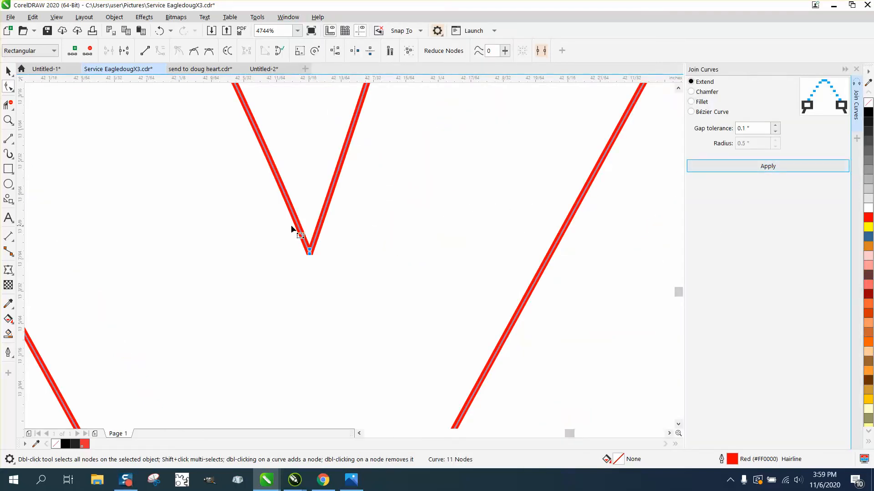
left_click_drag(280, 230, 360, 268)
left_click(767, 168)
Step: Set the Join Curves gap tolerance to 0.5" and apply it to the nodes at the Y's inner tip
left_click(757, 124)
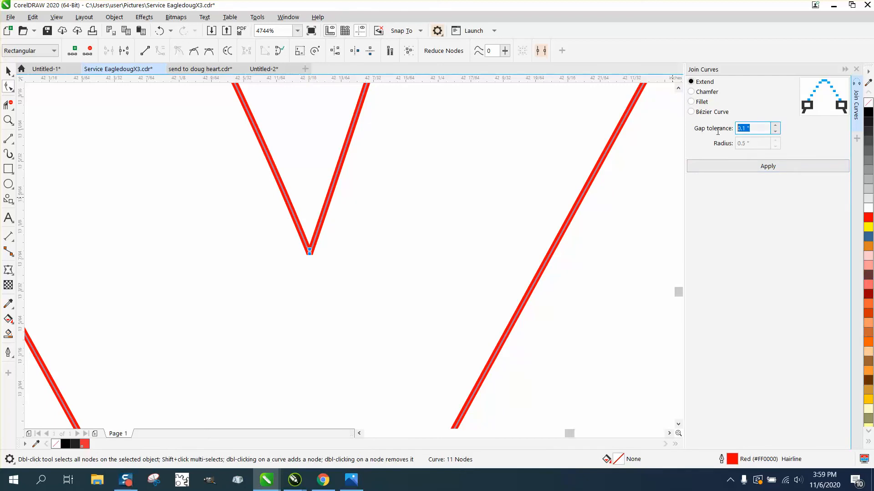
type(".5")
left_click(767, 166)
Step: Delete the surplus node just above the tip of the letter Y's inner V
left_click(8, 120)
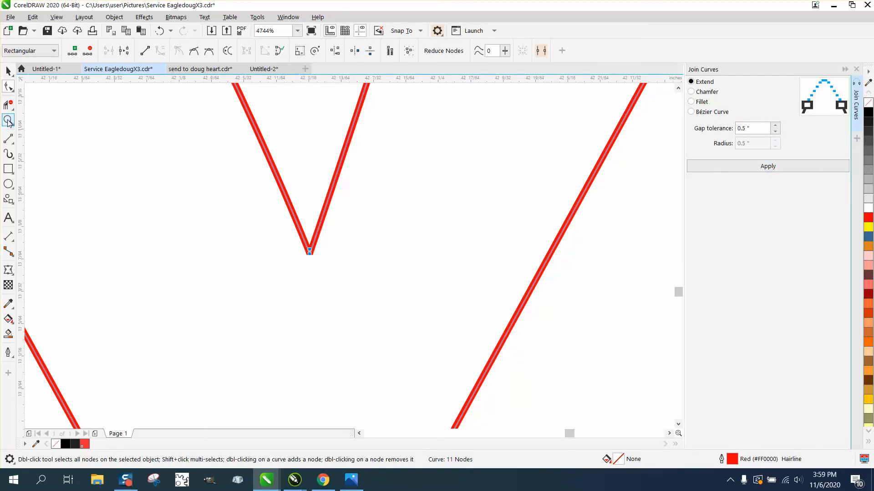
left_click_drag(277, 224, 389, 293)
left_click(8, 87)
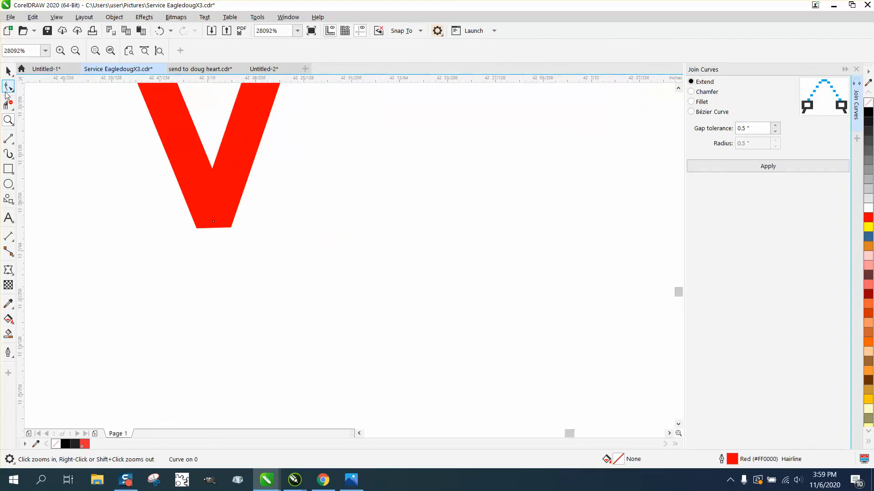
left_click(185, 183)
left_click(214, 216)
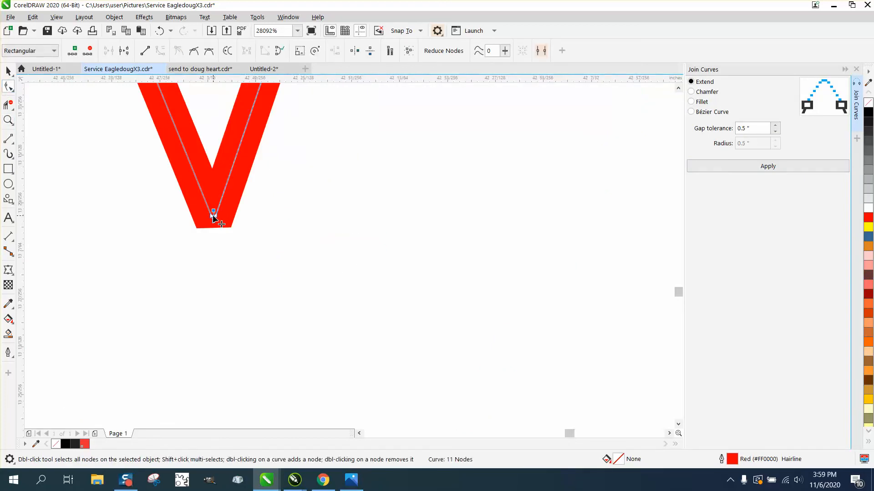
key("Delete")
scroll(255, 210, "down", 6)
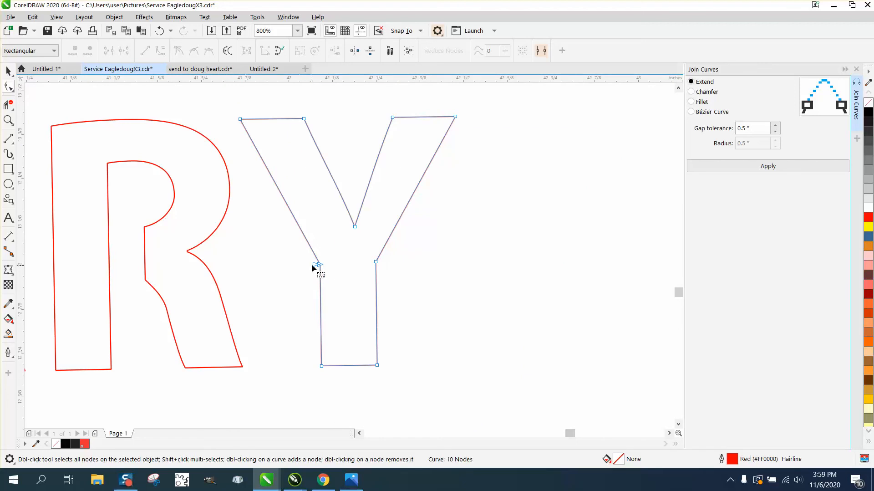
Step: Try deleting and moving a node at the Y's left corner where the arm meets the stem, and undo these edits
left_click(312, 270)
left_click(320, 269)
key("Delete")
left_click(159, 31)
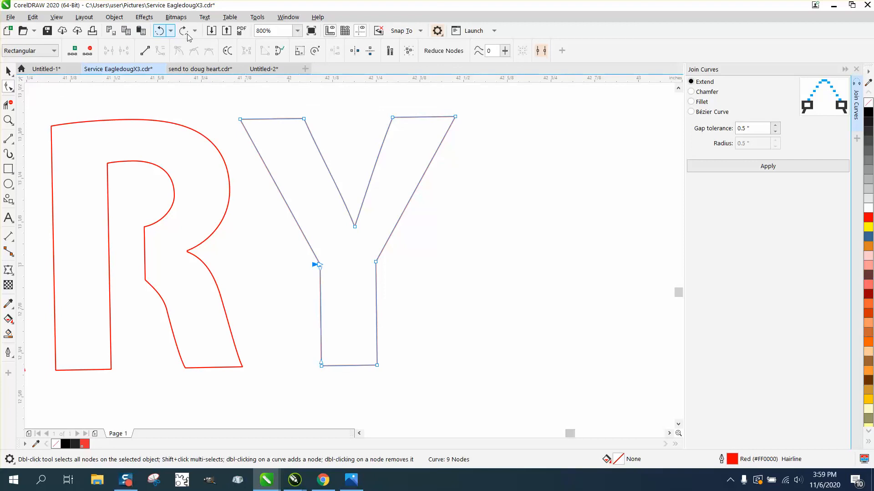
left_click_drag(321, 267, 343, 269)
left_click(160, 31)
Step: Pull the arm's open end node away from the stem at the Y's left corner, and undo the move
left_click(348, 257)
left_click(320, 269)
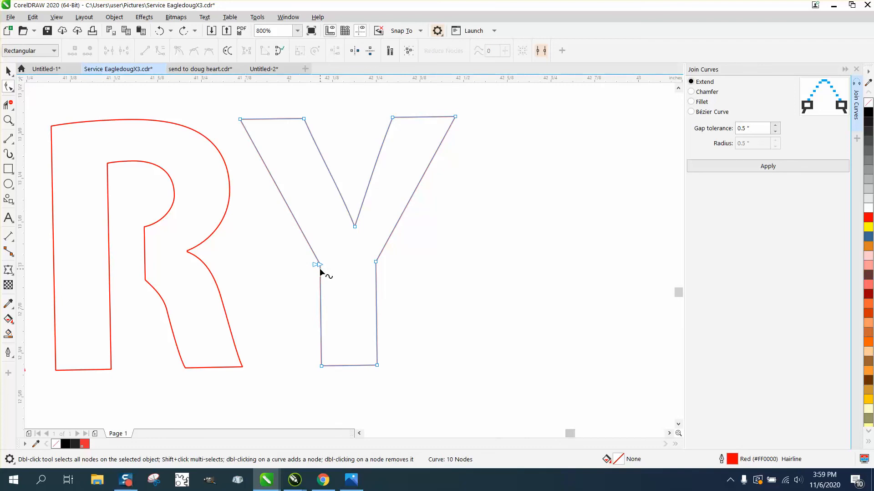
mouse_move(324, 269)
left_mouse_down()
mouse_move(343, 270)
mouse_move(337, 263)
left_mouse_up()
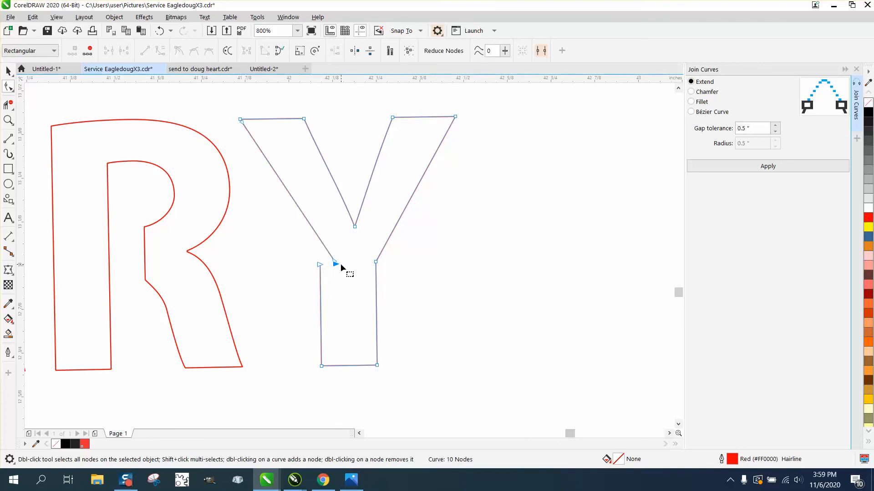
left_click(163, 35)
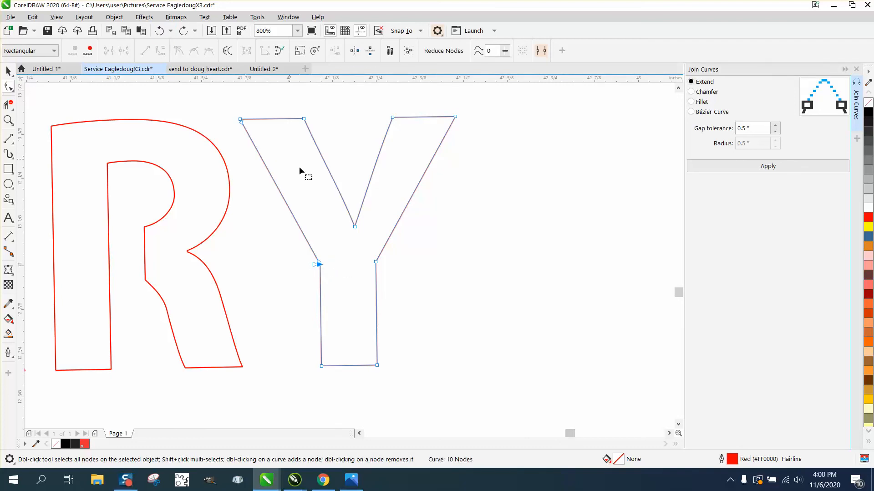
Step: Try Join Curves with Extend and a 0.5" gap tolerance on the two end nodes at the Y's left corner
left_click_drag(305, 260, 343, 277)
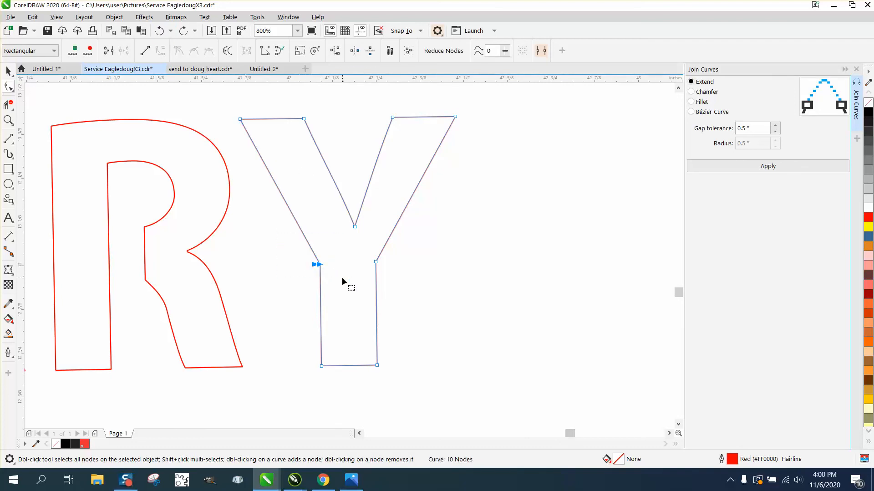
left_click(768, 166)
left_click(464, 237)
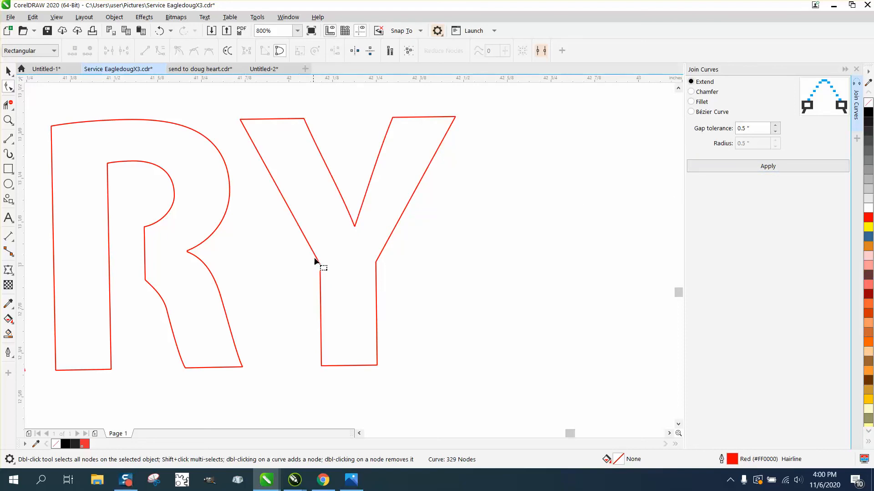
left_click(318, 264)
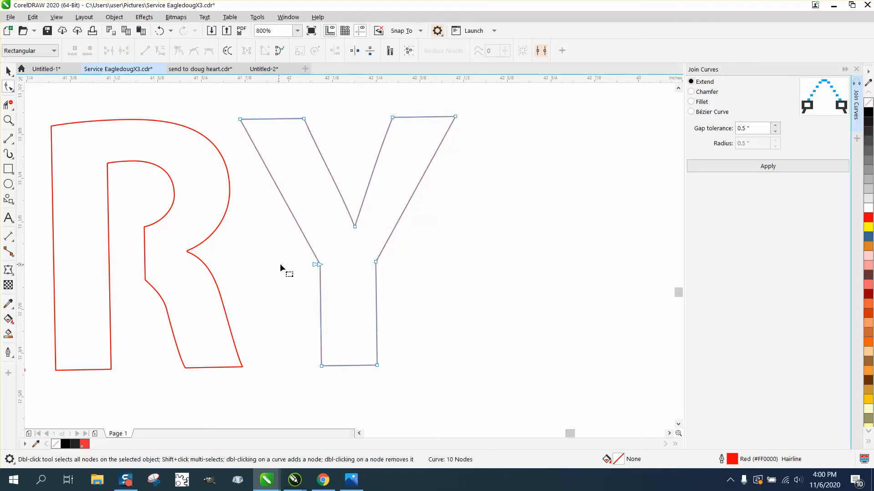
Step: Move the stem's open end node outward, undo the move, and reapply Join Curves to both end nodes
left_click_drag(318, 264, 283, 266)
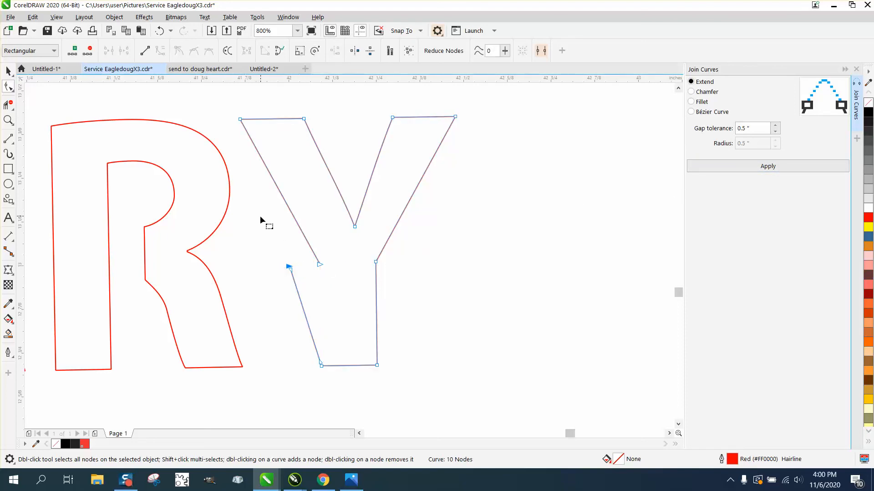
left_click_drag(354, 290, 337, 281)
left_click(159, 30)
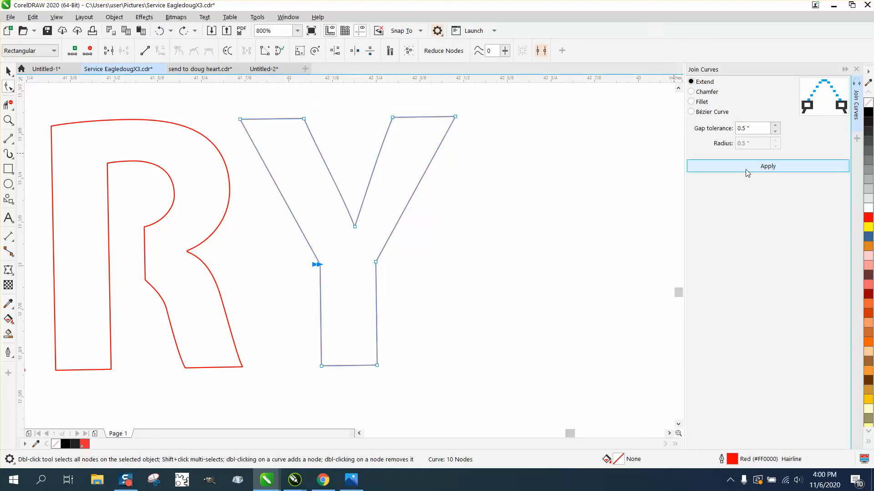
left_click(765, 168)
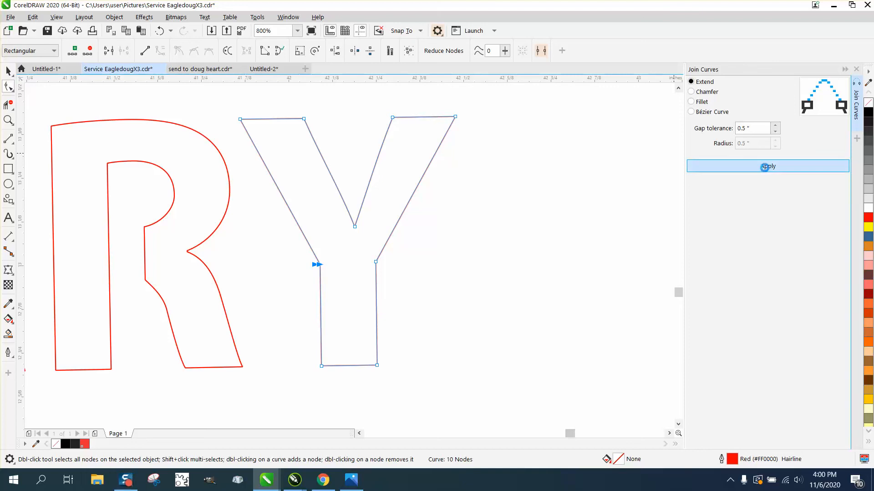
Step: Try Join Curves with the Y's left corner end nodes and the stem's lower-left node selected together
left_click_drag(285, 240, 363, 295)
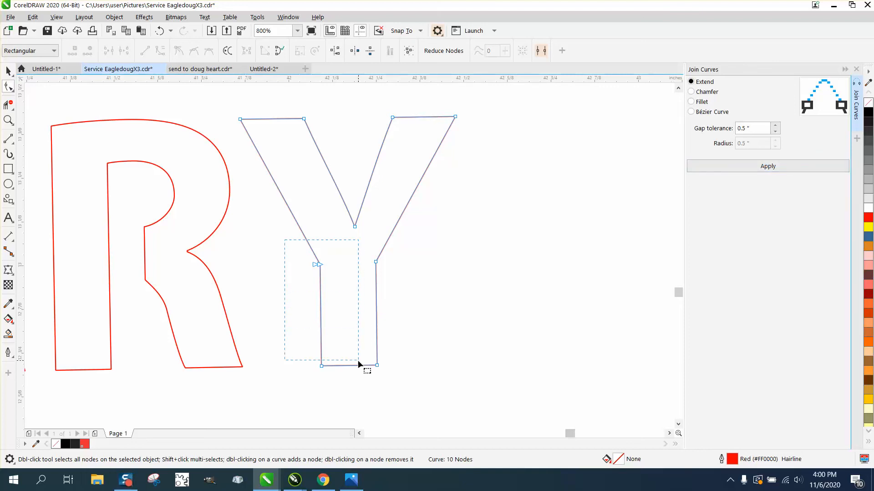
left_click_drag(358, 359, 359, 365)
left_click_drag(285, 240, 362, 395)
left_click(765, 169)
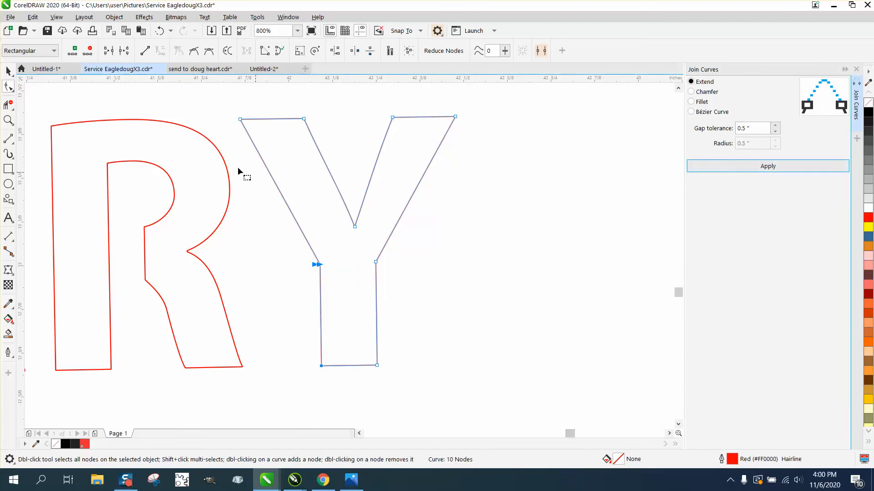
Step: Reselect the Y for node editing and apply Join Curves with Extend and 0.5" tolerance to its left corner nodes
left_click(8, 71)
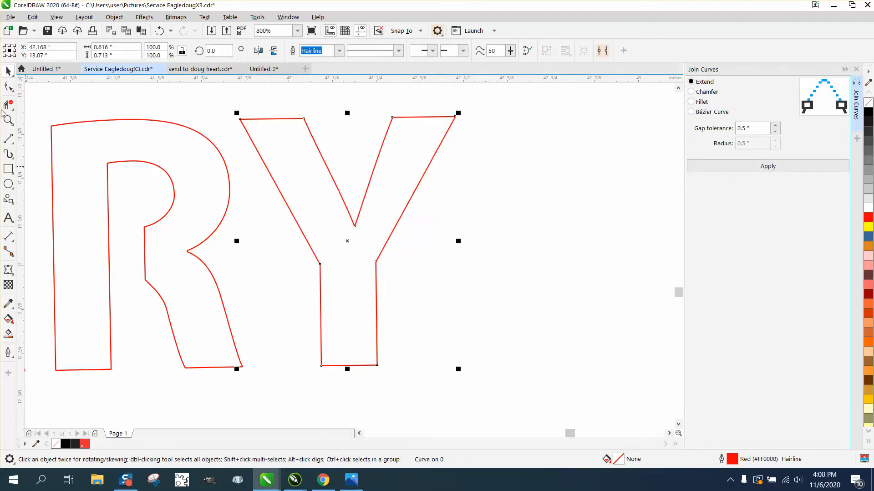
left_click(9, 86)
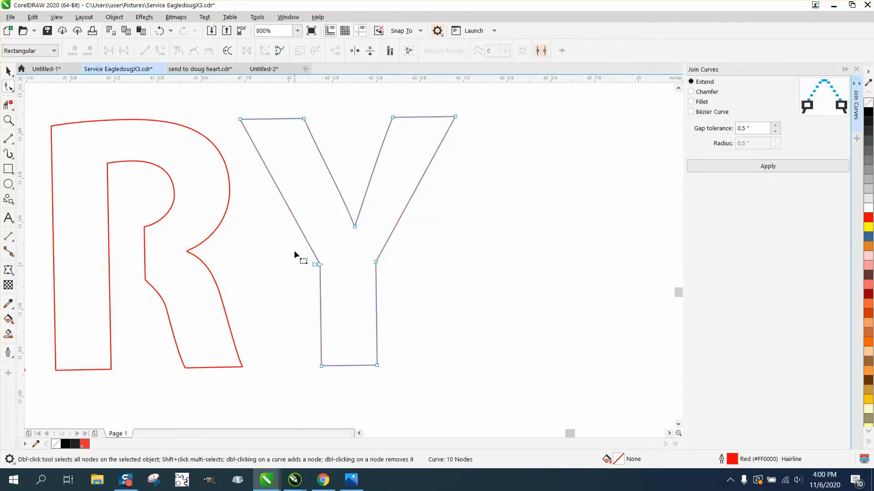
left_click(305, 235)
left_click(320, 286)
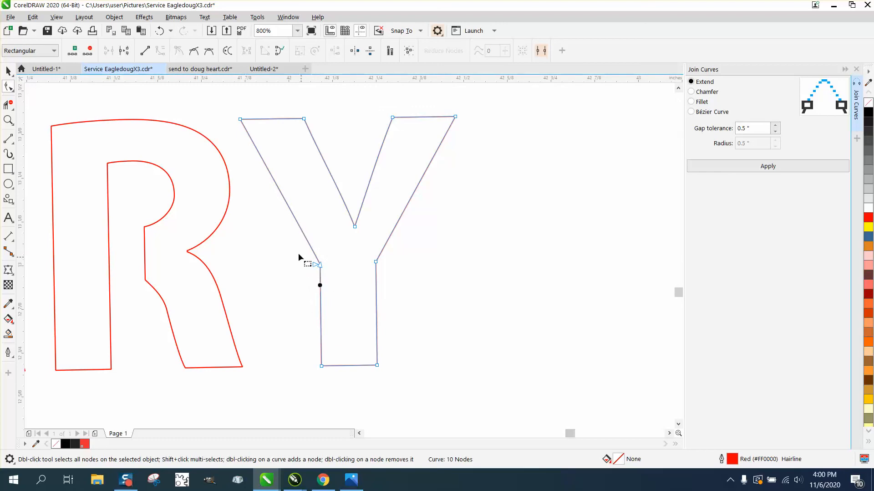
left_click_drag(299, 254, 341, 271)
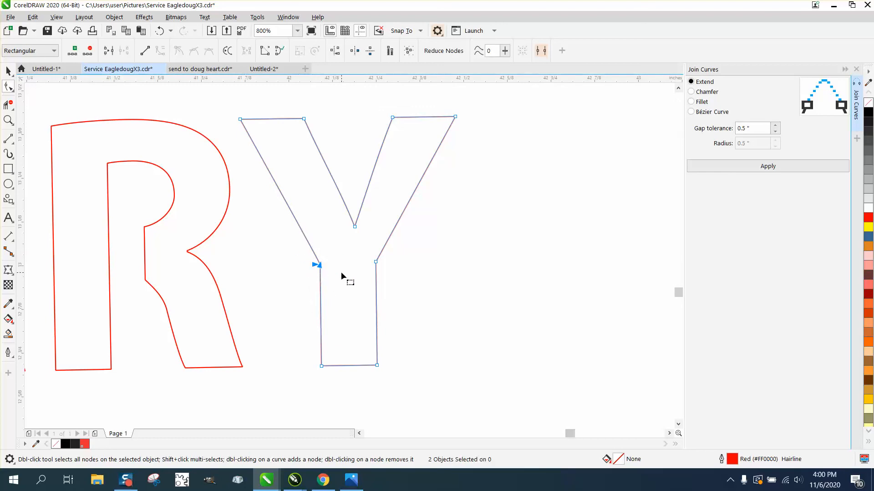
left_click(769, 168)
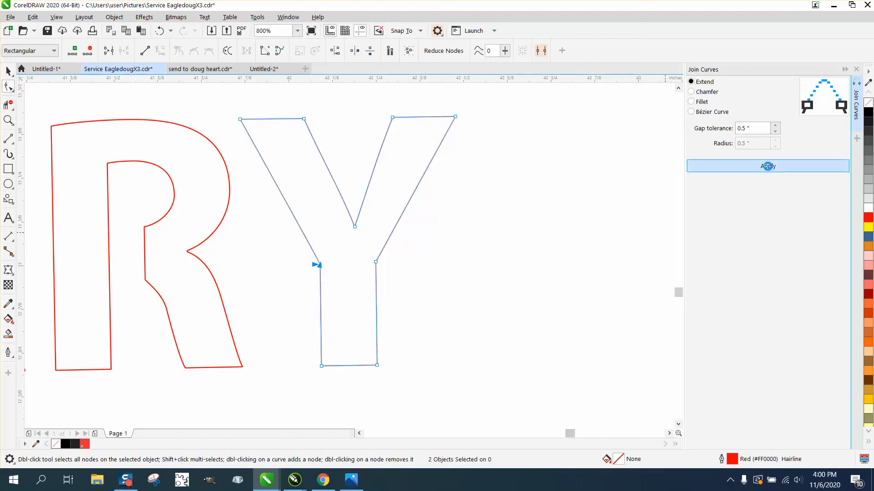
Step: Move the Y's left corner nodes outward to test the join, and undo the move
left_click(8, 120)
left_click_drag(291, 233, 395, 327)
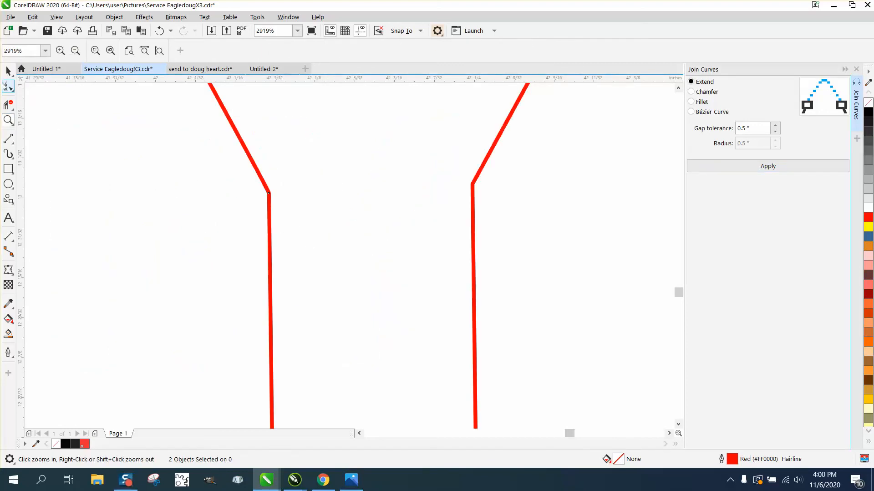
left_click(7, 85)
left_click_drag(269, 193, 211, 219)
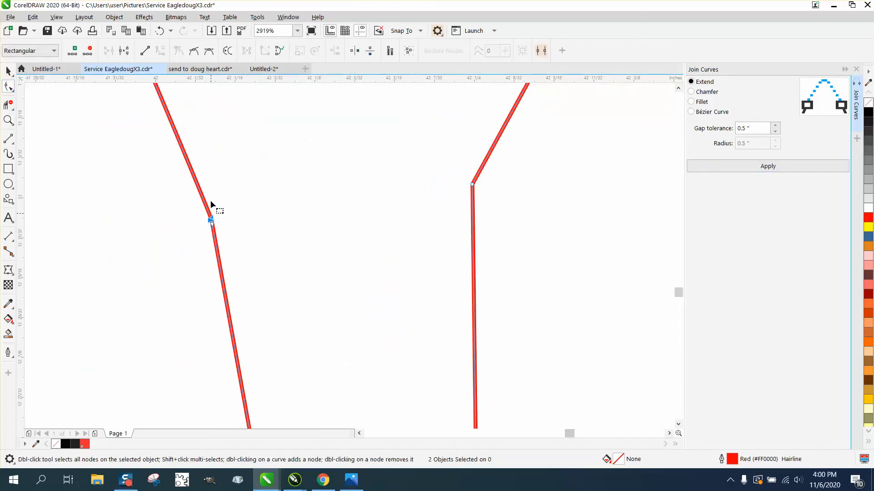
left_click(159, 31)
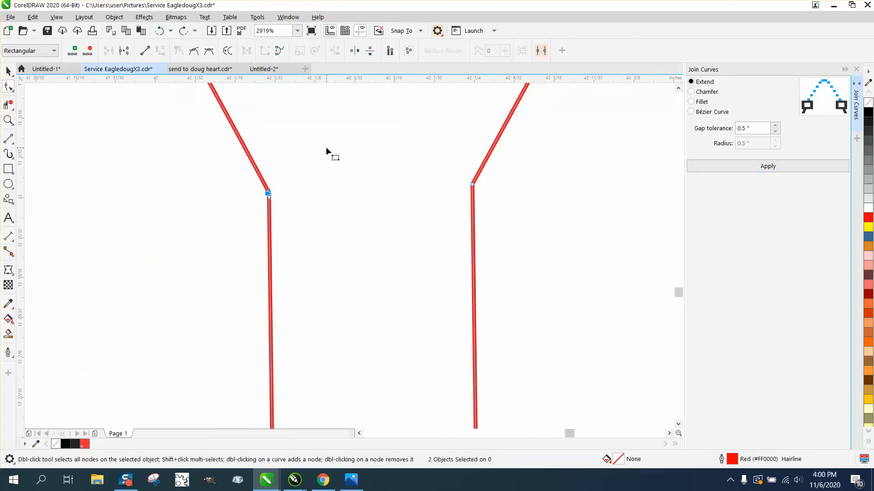
Step: Examine the artwork's outer outline and its nodes around the feathers on the back of the eagle's head
scroll(326, 146, "down", 2)
left_click(409, 168)
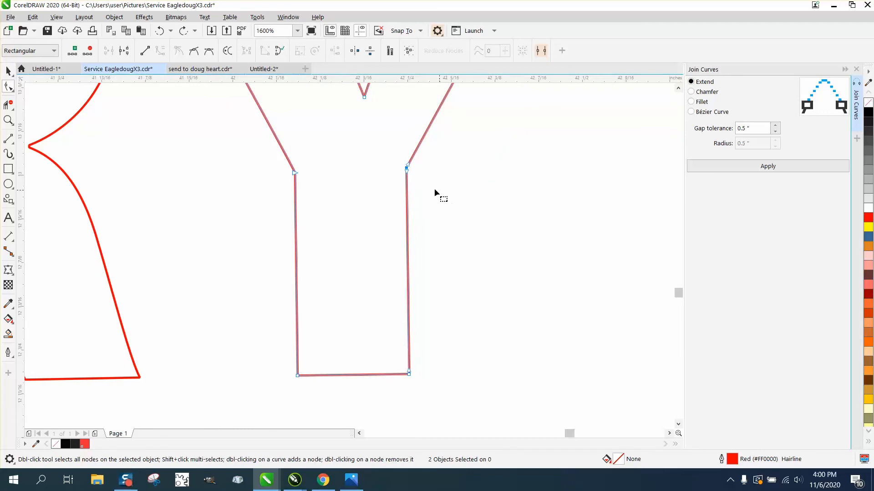
scroll(412, 176, "down", 2)
scroll(236, 244, "down", 6)
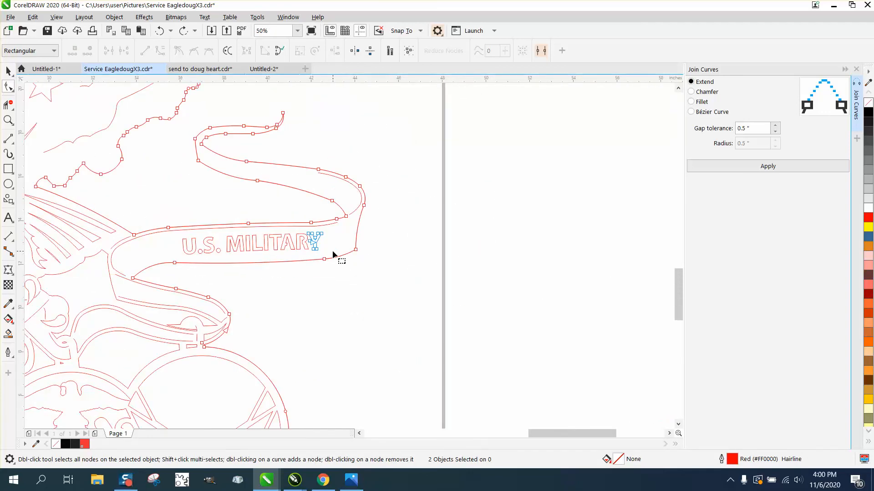
scroll(333, 253, "down", 1)
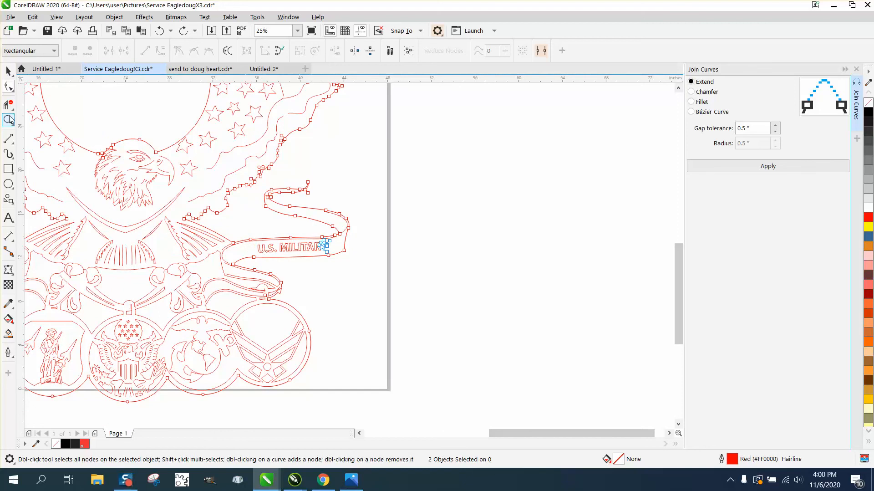
left_click(8, 119)
left_click(279, 215)
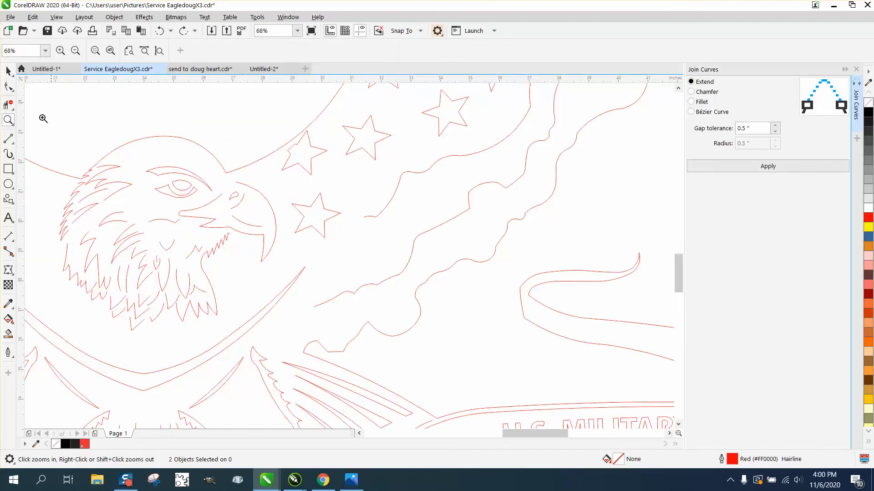
left_click(9, 87)
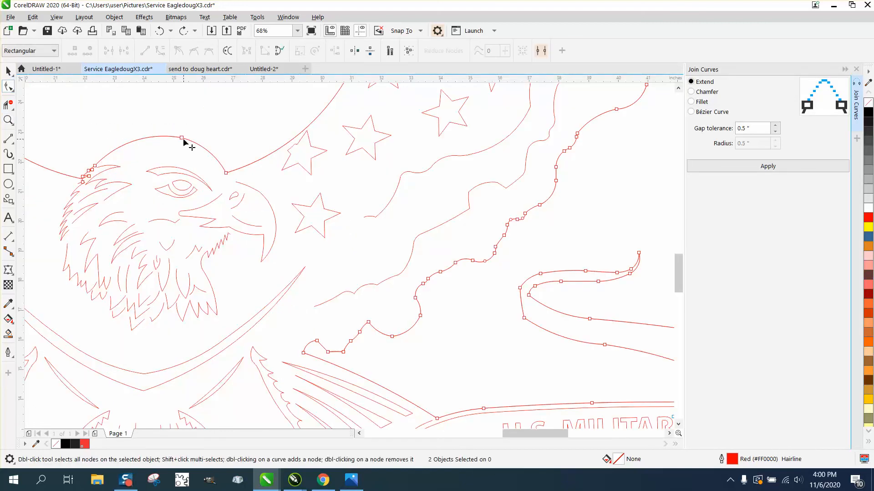
left_click(8, 121)
left_click_drag(66, 153, 182, 203)
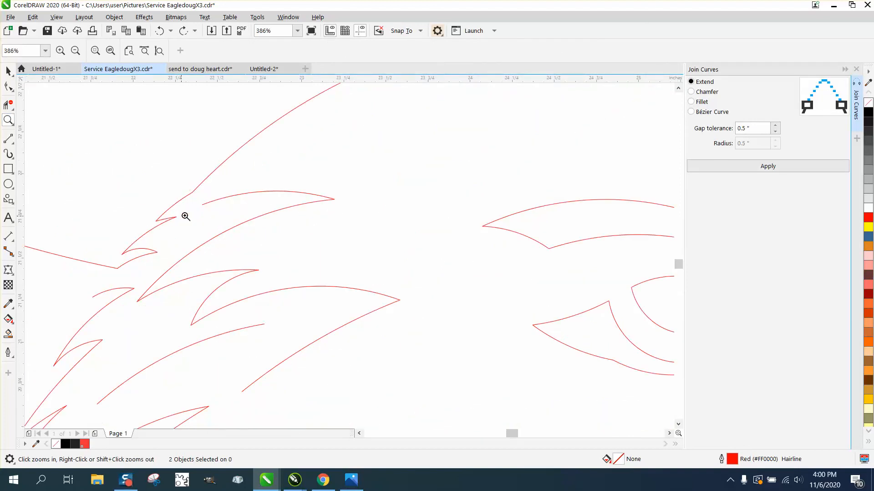
Step: Examine the stars above the striped shield in the leftmost round emblem, selecting one star in the upper row
scroll(186, 215, "down", 5)
right_click(191, 215)
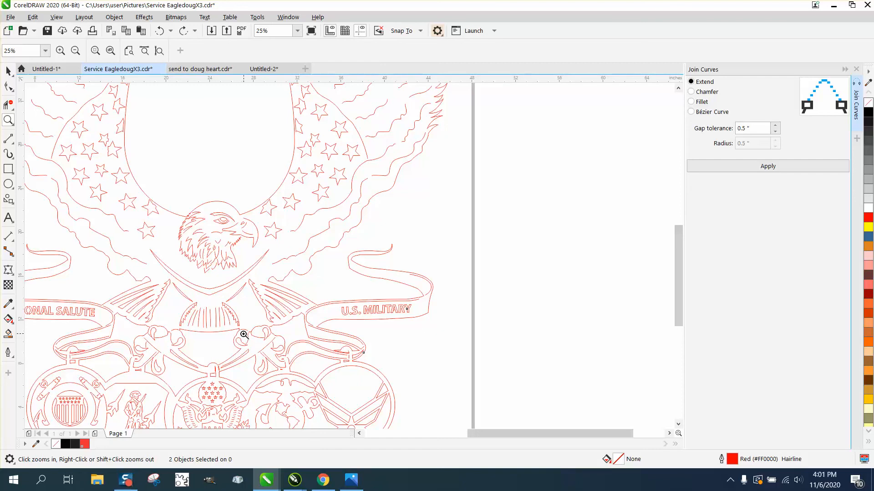
right_click(188, 336)
left_click_drag(104, 353, 247, 403)
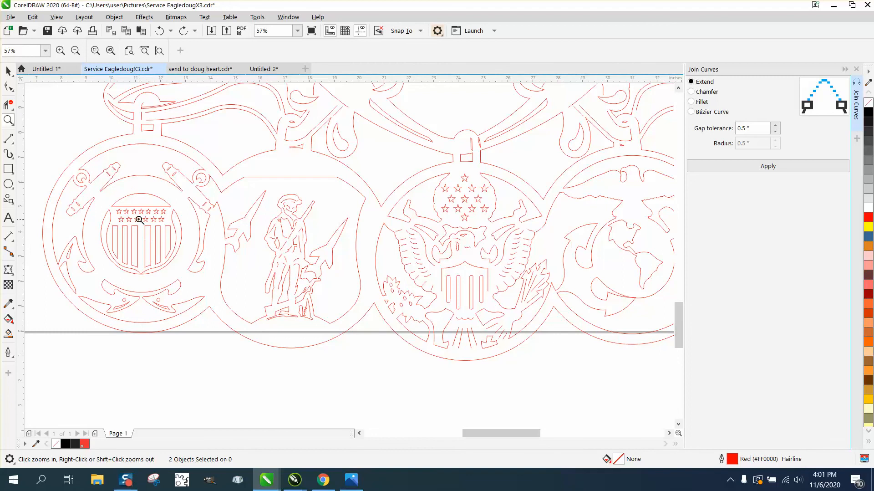
left_click_drag(140, 220, 178, 225)
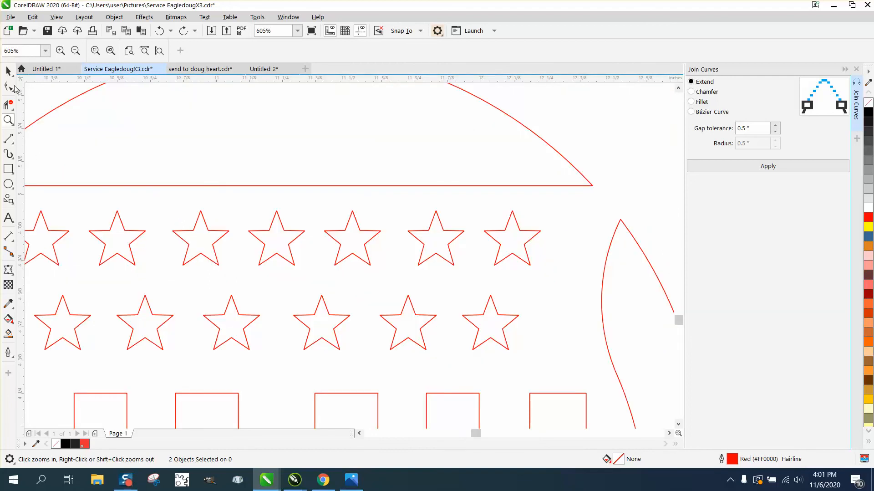
left_click(9, 70)
left_click(187, 226)
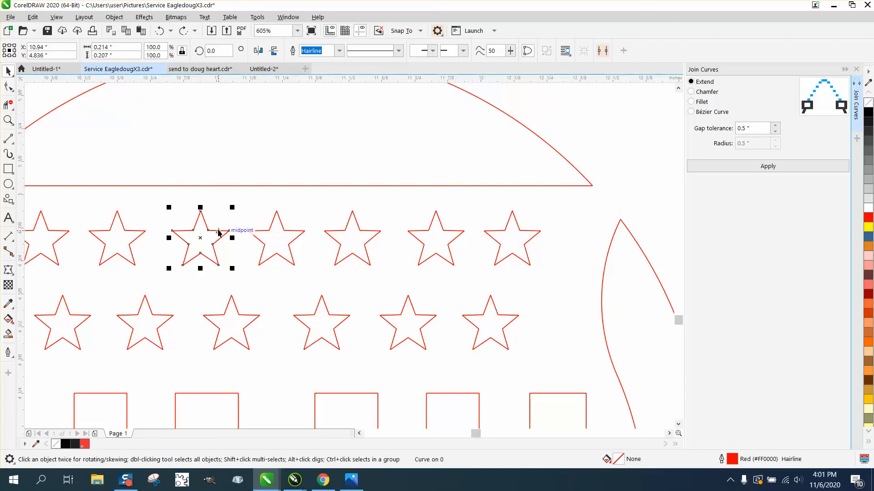
scroll(207, 239, "down", 8)
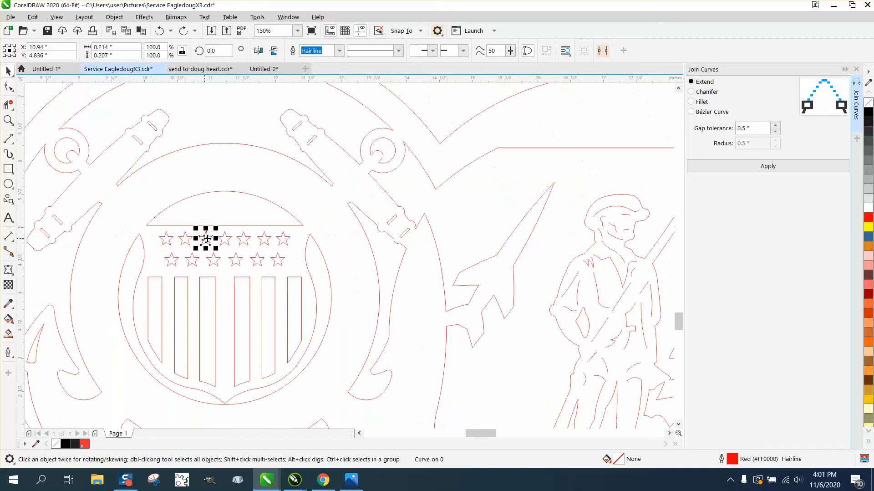
Step: Test the brow shape above the eagle's eye with a black Smart Fill without outline, and undo the fill
scroll(208, 239, "down", 3)
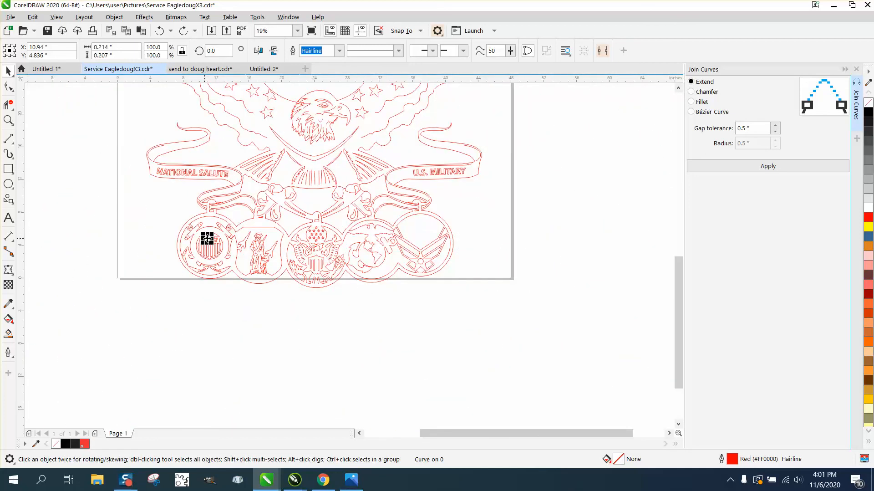
scroll(207, 238, "down", 2)
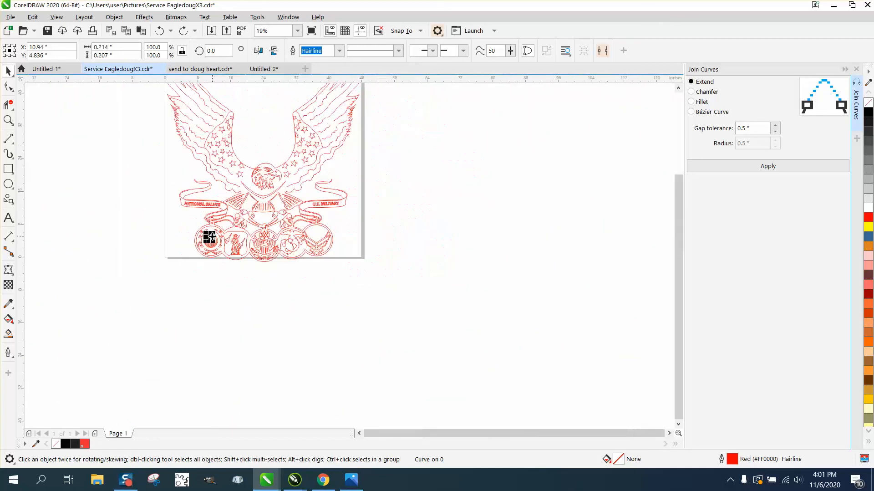
left_click(8, 120)
left_click_drag(244, 139, 303, 195)
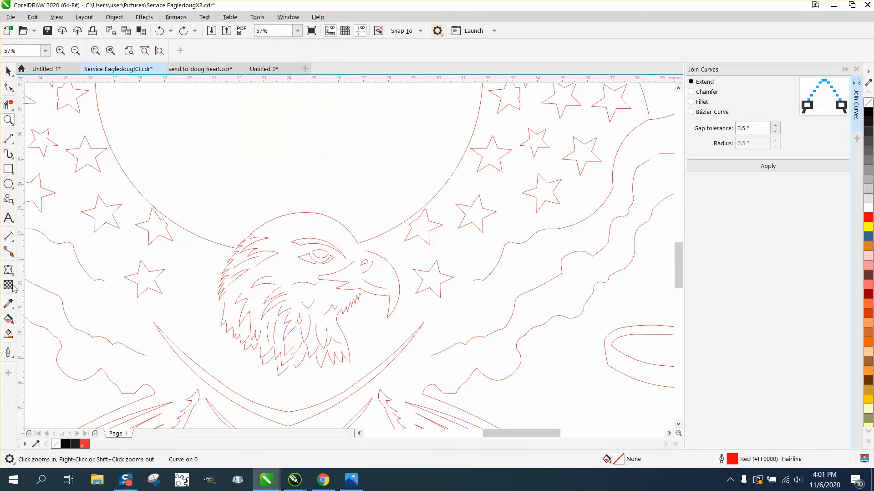
left_click(8, 334)
left_click(325, 245)
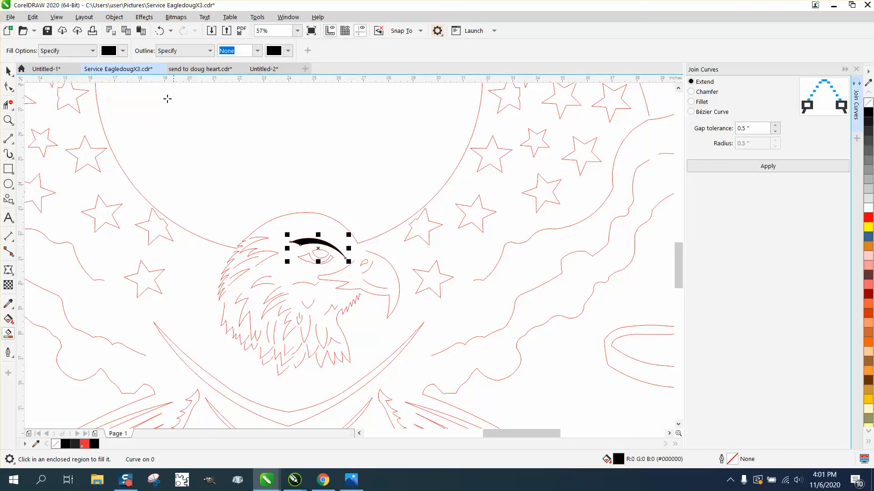
left_click(159, 31)
left_click(8, 72)
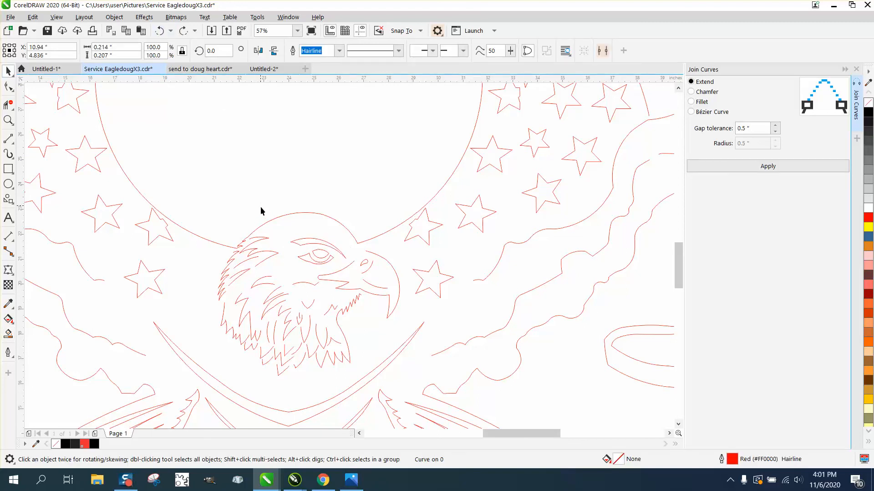
Step: Deselect the star in the leftmost round emblem so that nothing in the eagle artwork is selected
scroll(273, 219, "down", 3)
scroll(274, 219, "down", 2)
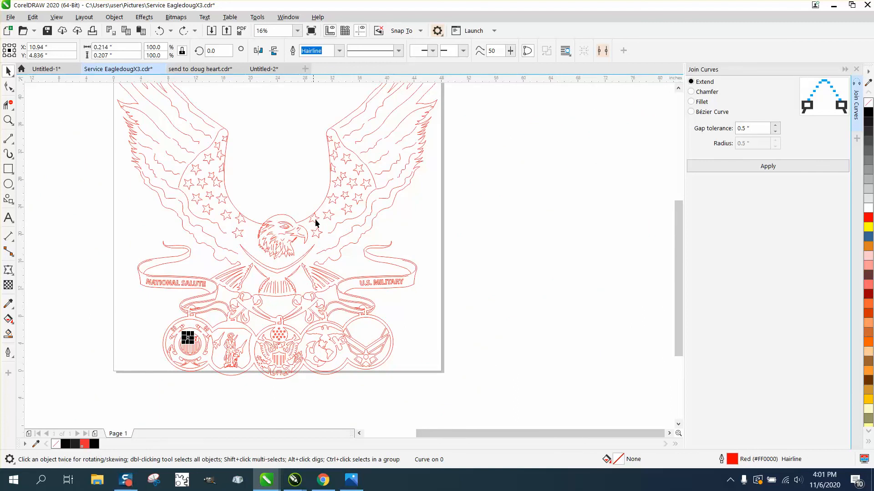
left_click(414, 239)
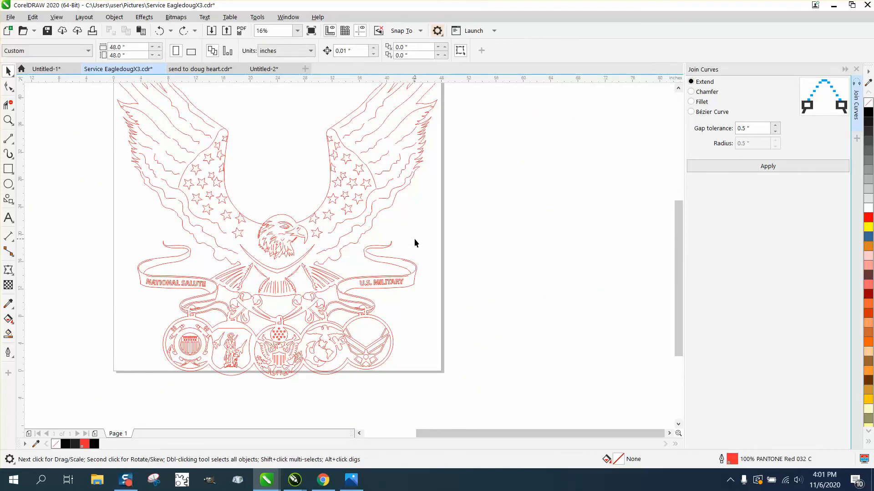